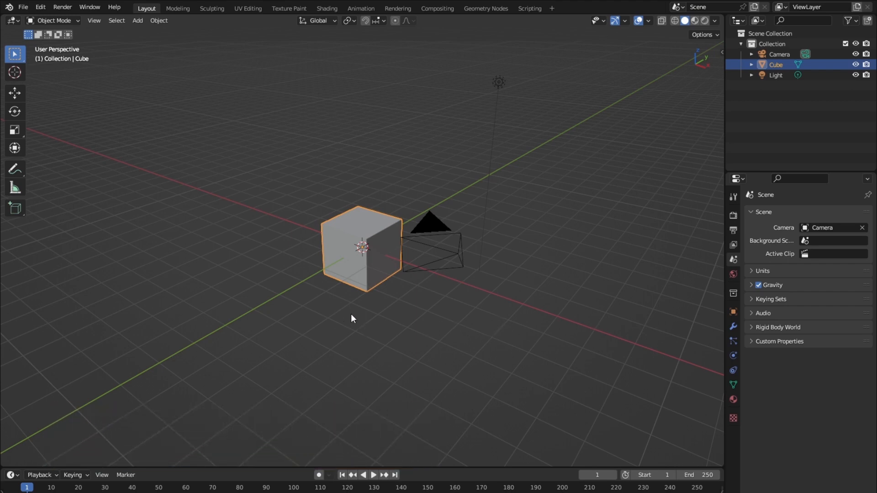
Review the available interaction modes and switch the default cube to Edit Mode.
middle_drag(351, 314, 390, 293)
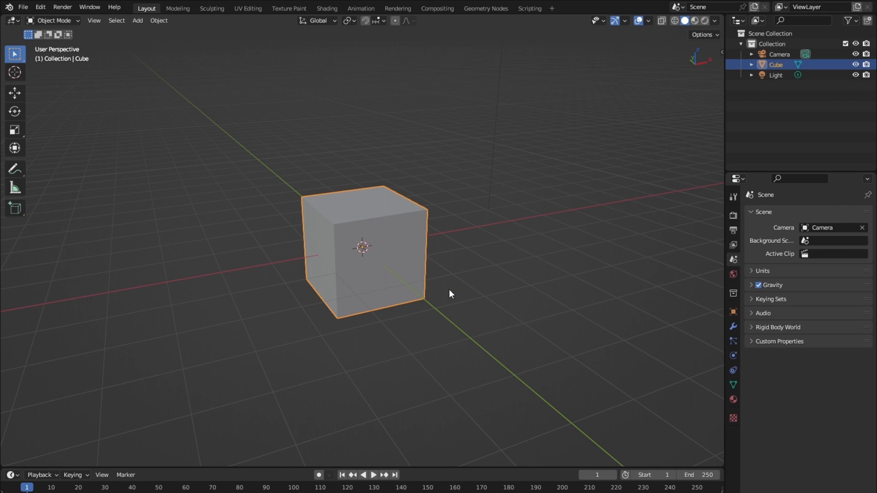
click(58, 20)
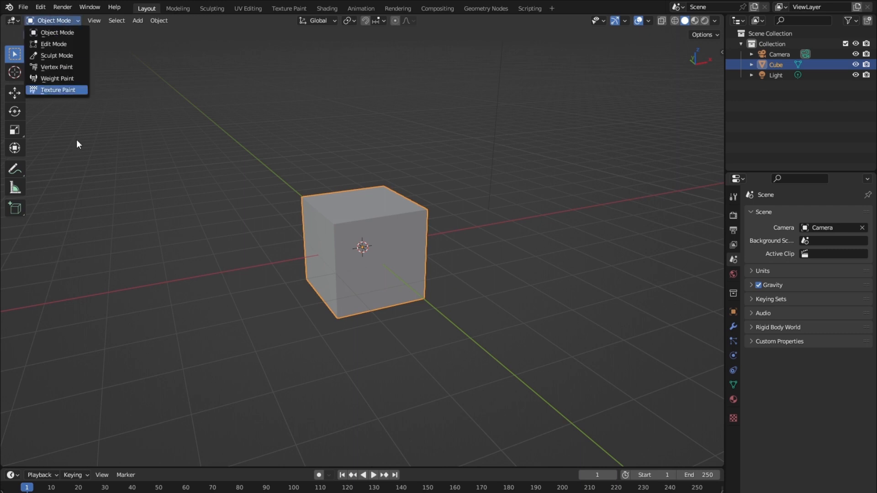
click(64, 20)
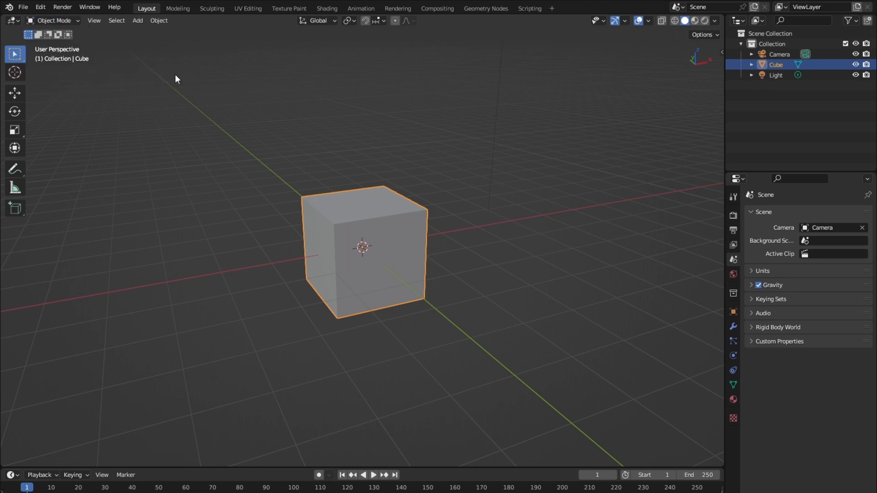
mouse_move(341, 194)
middle_down()
mouse_move(303, 196)
mouse_move(353, 191)
mouse_move(336, 188)
middle_up()
click(53, 21)
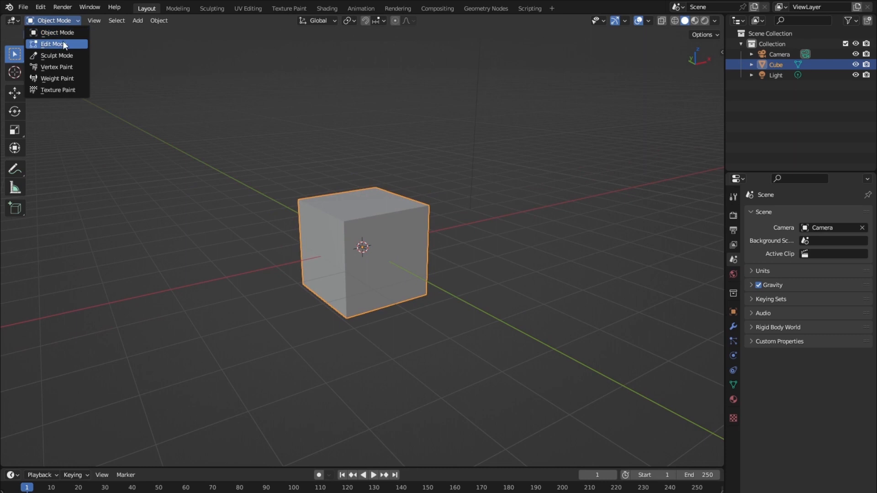
click(63, 44)
mouse_move(467, 238)
middle_down()
mouse_move(417, 233)
mouse_move(462, 233)
mouse_move(454, 233)
middle_up()
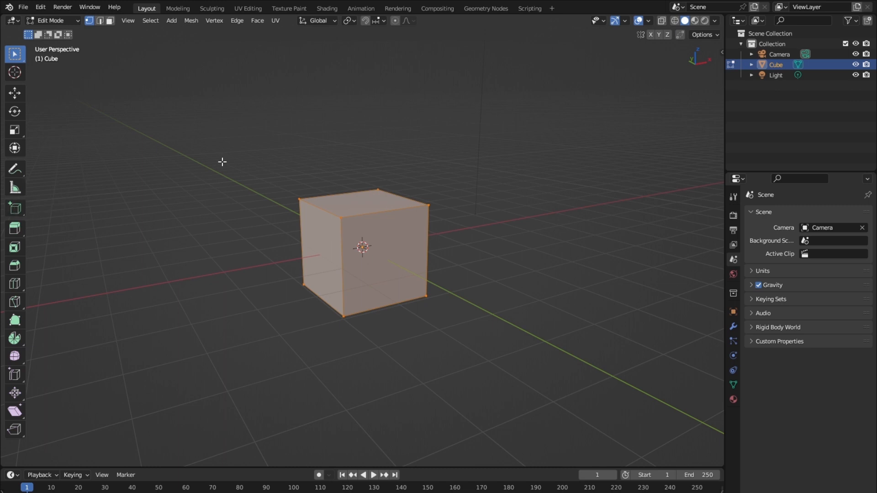
Toggle the viewport's toolbar and sidebar several times, leaving the toolbar shown and the sidebar hidden.
key(t)
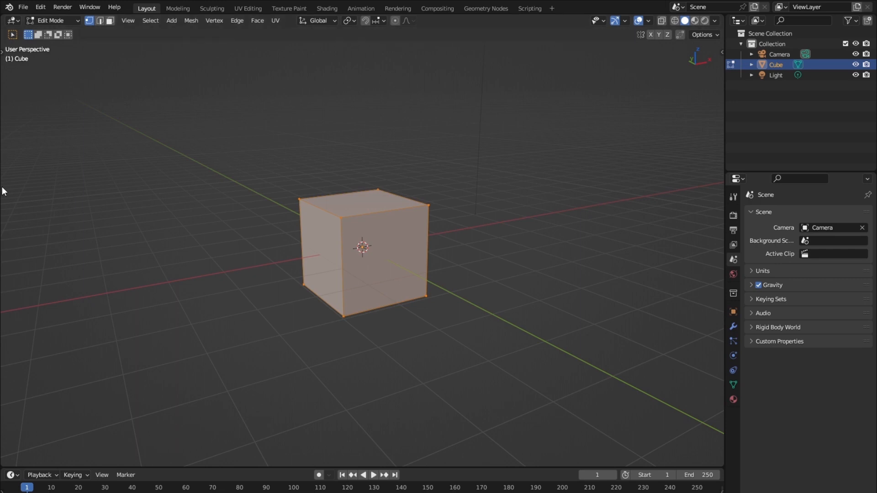
key(t)
key(t)
key(t)
key(t)
key(n)
key(n)
key(n)
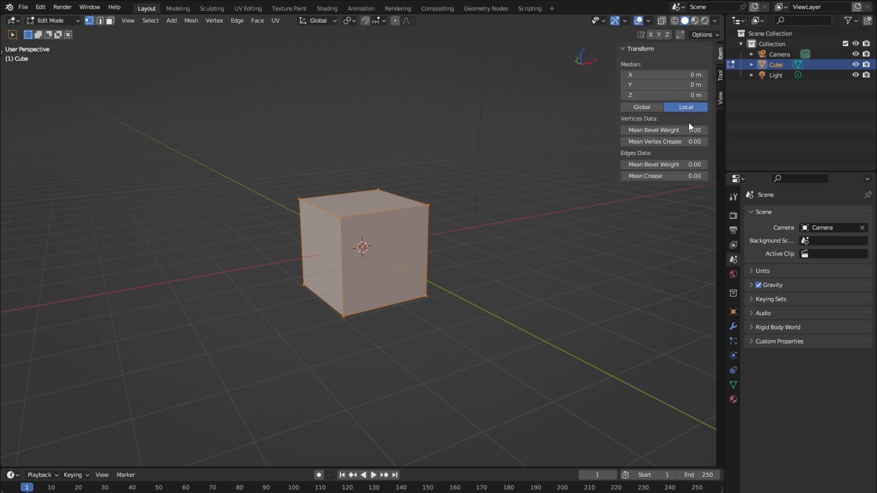
key(n)
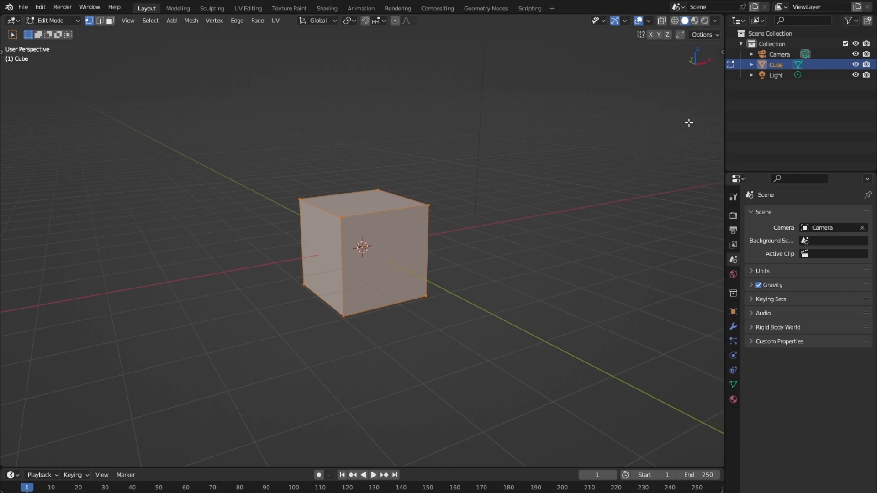
key(n)
key(n)
key(t)
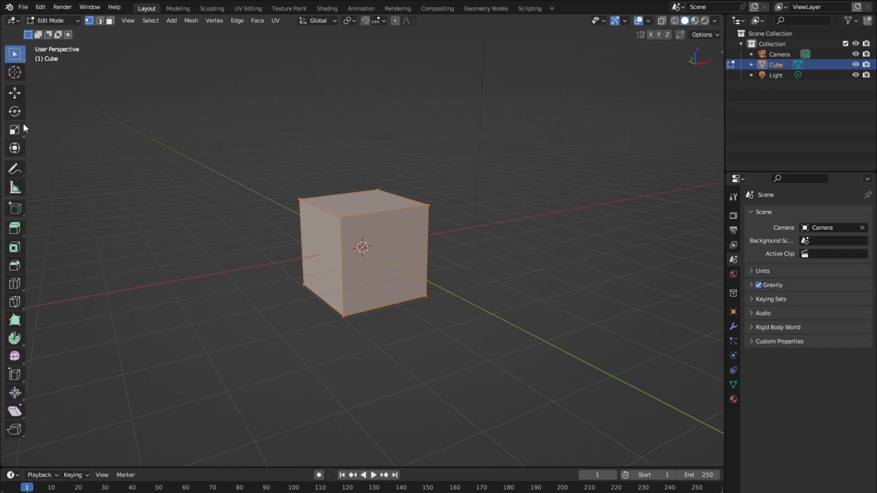
Switch the cube back and forth between Object Mode and Edit Mode, finishing in Edit Mode.
click(57, 23)
click(57, 32)
middle_drag(322, 291, 354, 290)
key(Tab)
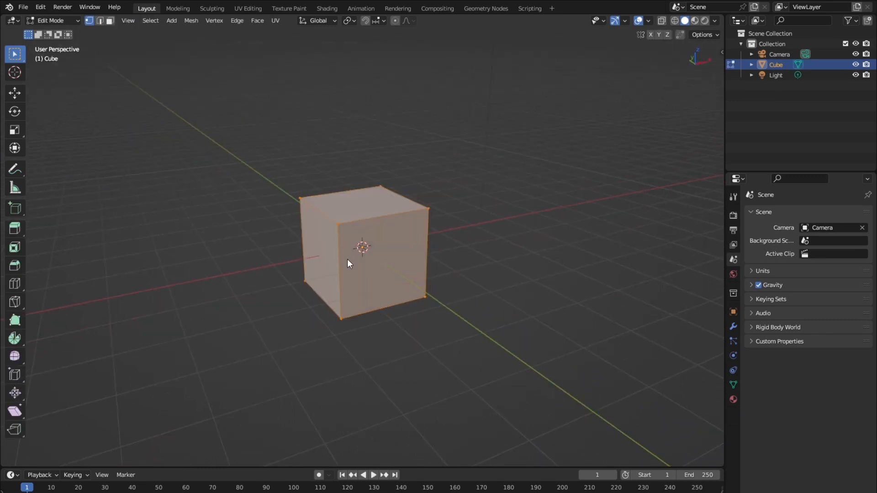
key(Tab)
key(Tab)
key(Tab)
key(Tab)
key(Tab)
key(Tab)
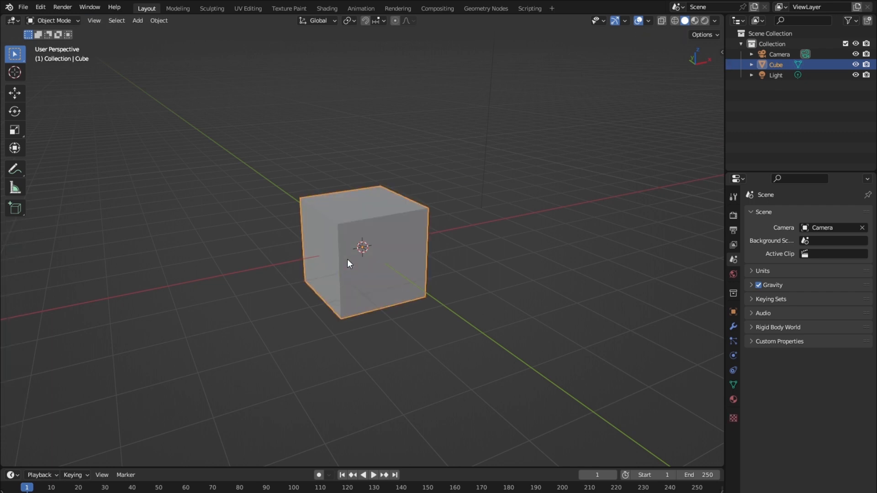
middle_drag(268, 238, 318, 258)
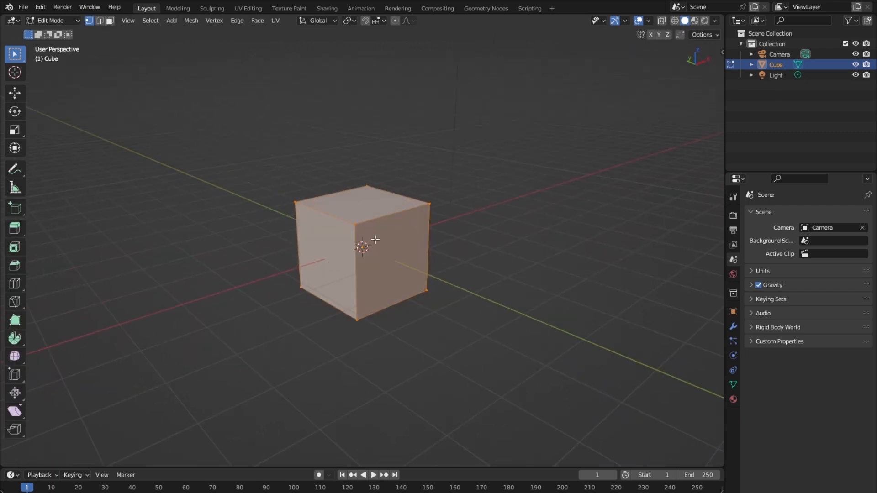
middle_drag(403, 276, 365, 278)
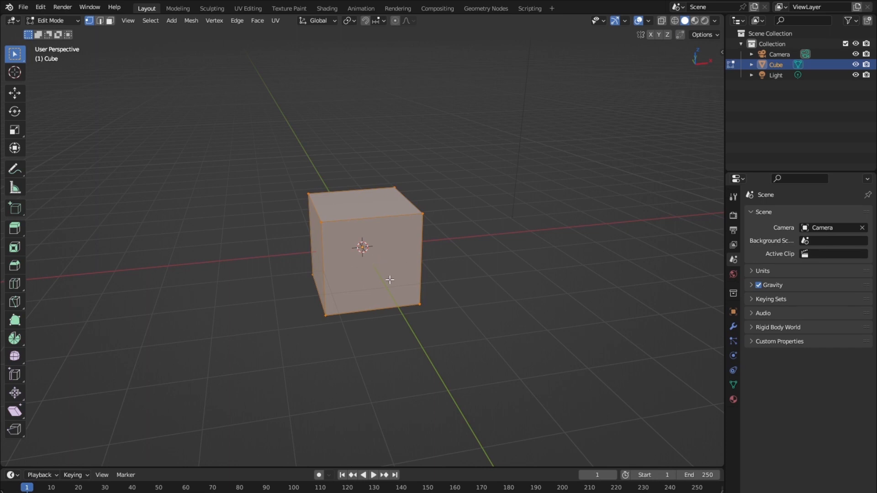
Try moving a single upper corner vertex of the cube freely.
middle_drag(398, 297, 405, 296)
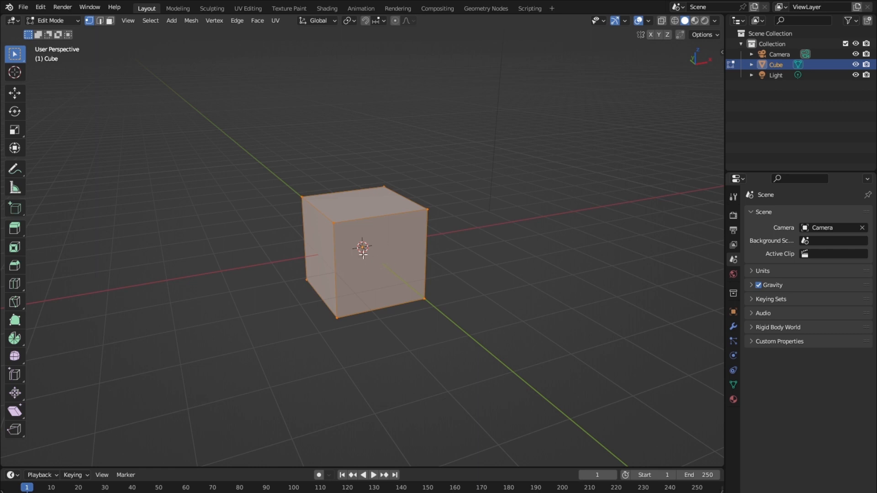
middle_drag(382, 265, 437, 216)
click(437, 215)
drag(439, 197, 416, 227)
key(g)
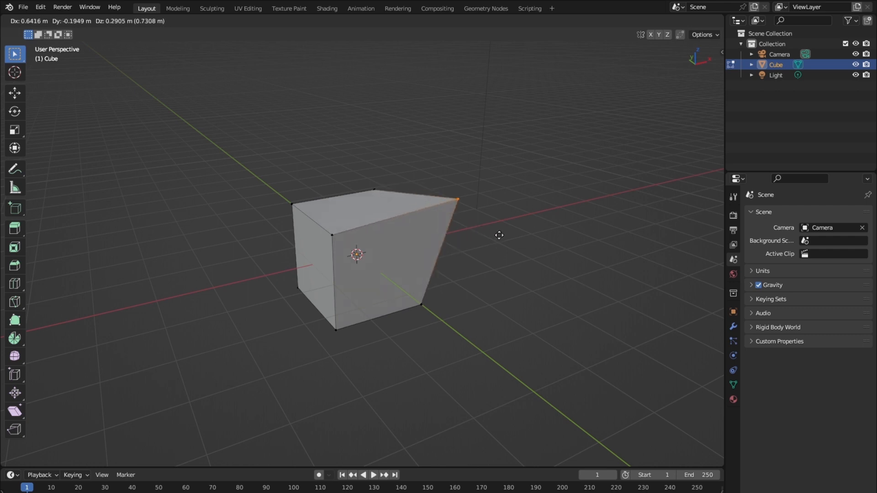
key(Escape)
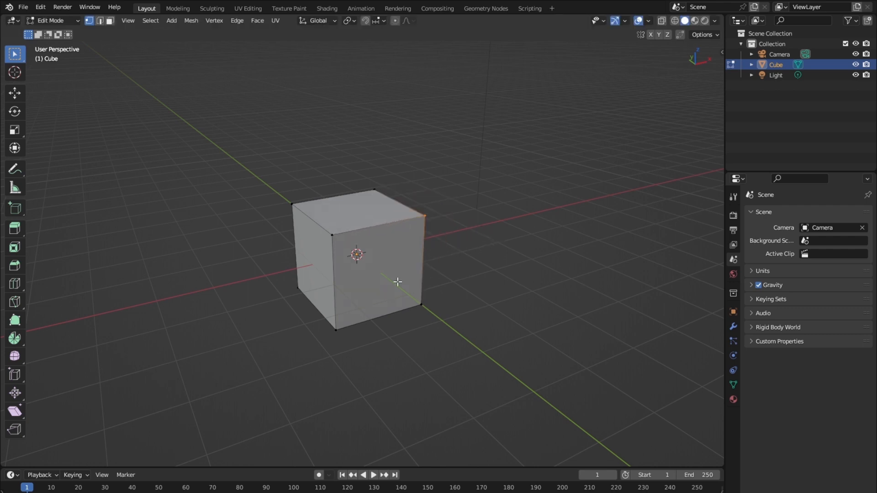
Try moving one of the cube's upper edges in edge select mode.
click(97, 21)
middle_drag(344, 309, 359, 316)
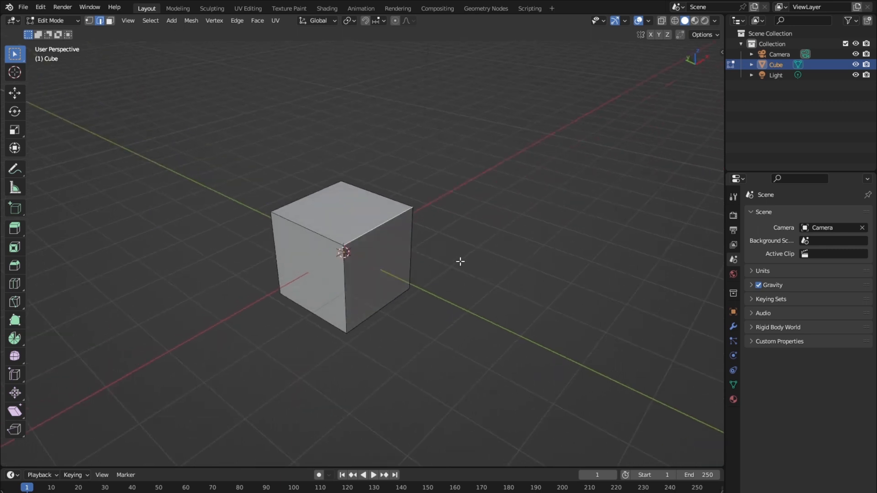
key(g)
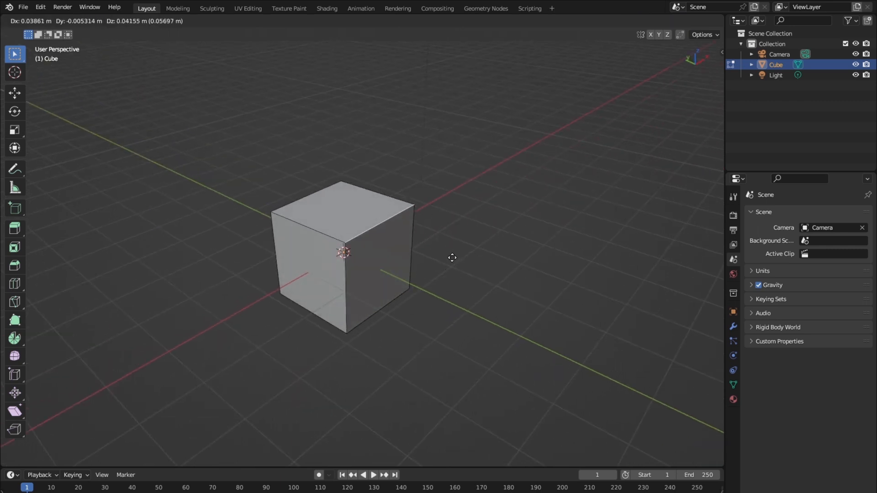
right_click(452, 258)
middle_drag(395, 278, 362, 266)
Try moving the cube's top face freely in face select mode.
click(110, 21)
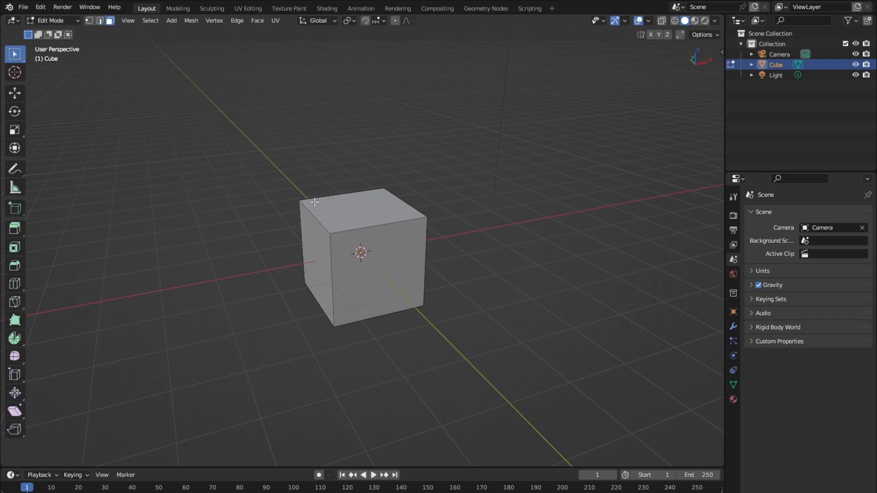
click(355, 215)
key(g)
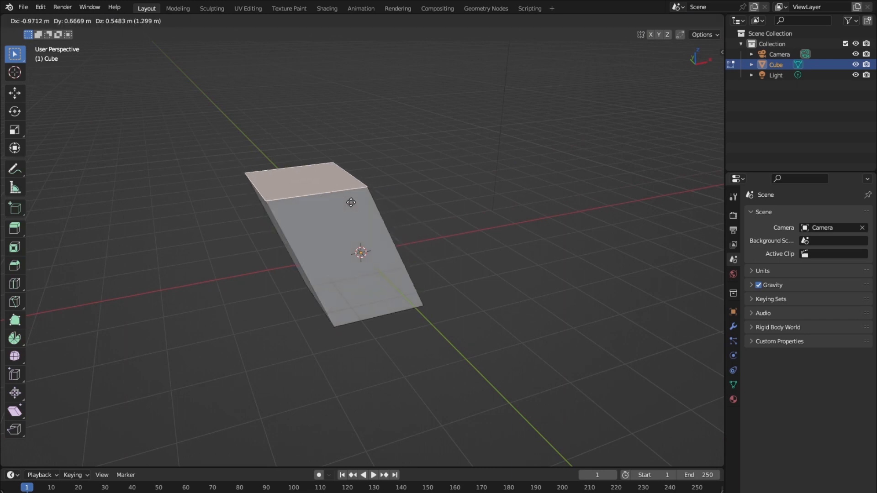
right_click(395, 284)
middle_drag(395, 283, 350, 262)
In vertex select mode, box-select one upper corner of the cube and add a neighbouring upper corner to the selection.
click(89, 20)
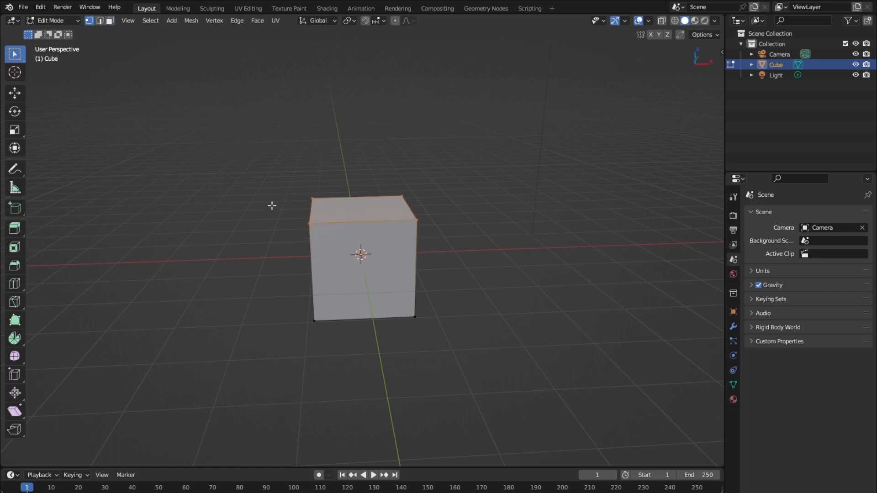
middle_drag(265, 229, 295, 234)
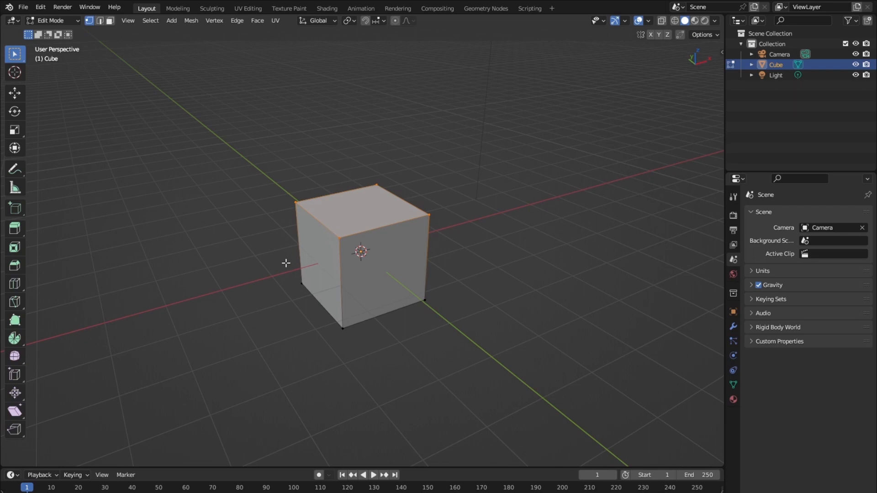
middle_drag(286, 263, 317, 265)
drag(273, 197, 319, 253)
shift+drag(386, 234, 365, 262)
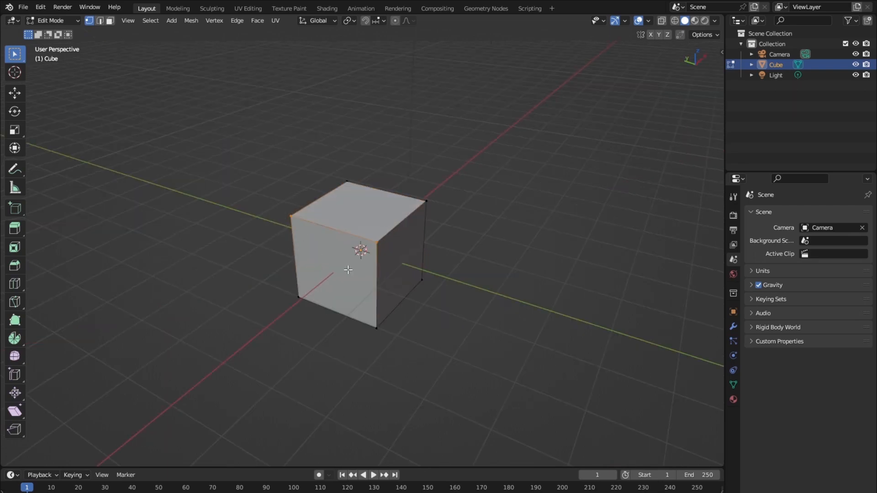
middle_drag(349, 270, 360, 240)
Switch to edge select mode and try moving the selected upper edge.
click(100, 20)
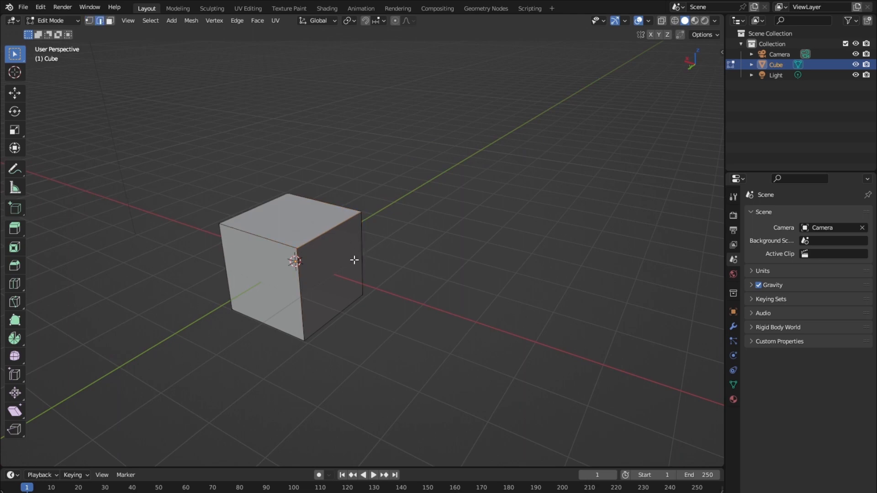
key(g)
key(Escape)
middle_drag(393, 261, 291, 271)
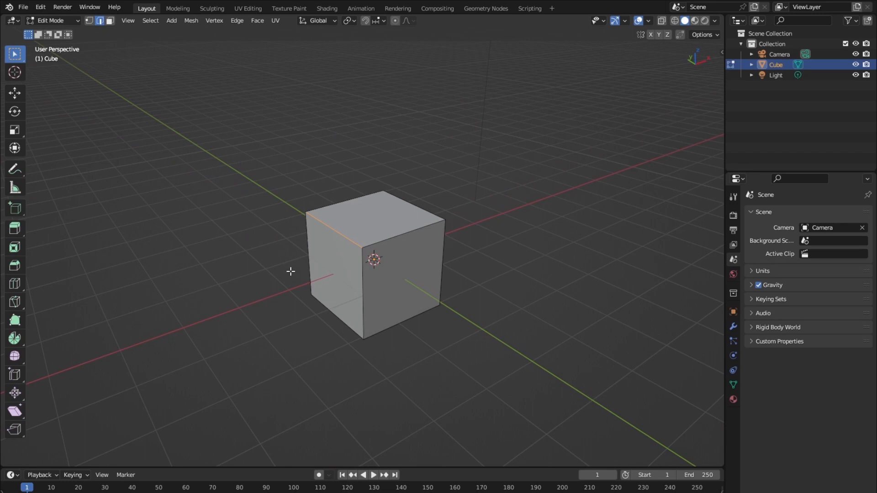
middle_drag(414, 317, 366, 293)
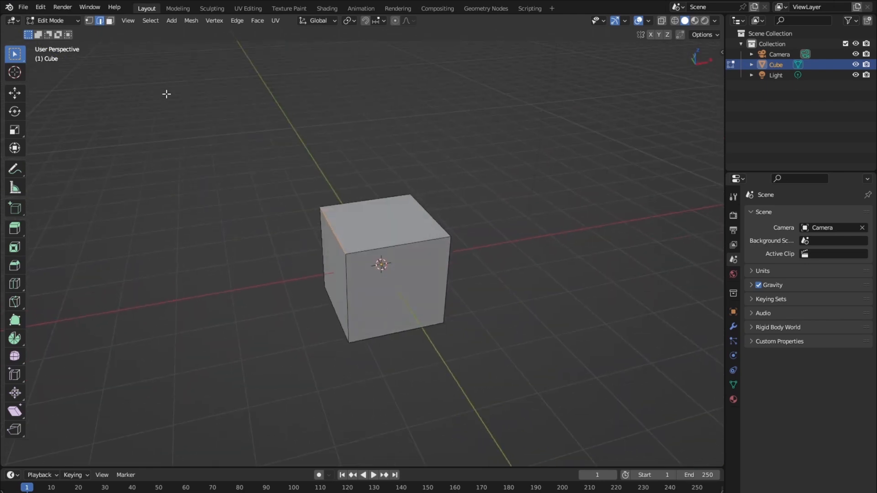
Select the cube's top face in face select mode.
click(110, 21)
click(351, 202)
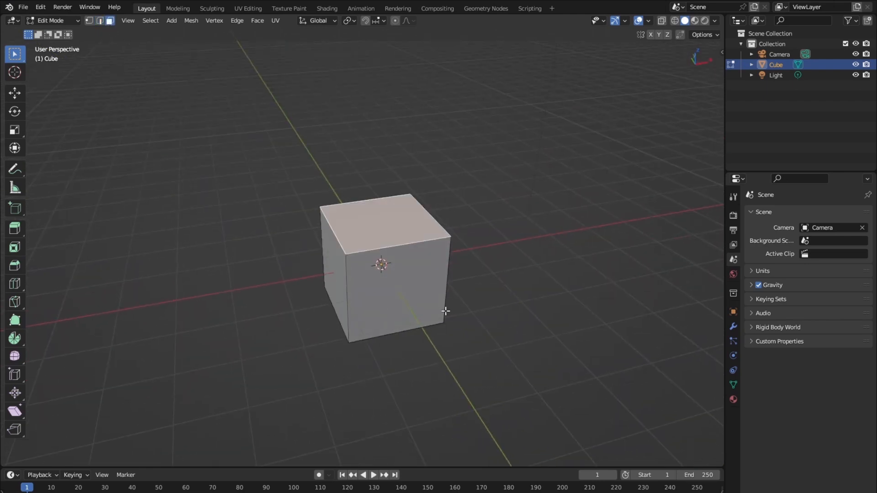
middle_drag(446, 309, 534, 264)
Return to vertex select mode and box-select different groups of the cube's upper vertices.
click(88, 21)
drag(512, 216, 448, 287)
drag(499, 201, 384, 270)
drag(466, 193, 307, 289)
drag(273, 203, 521, 325)
middle_drag(521, 324, 532, 309)
Box-select the cube's upper front vertices from the front view and check the selection from other angles.
key(KP_1)
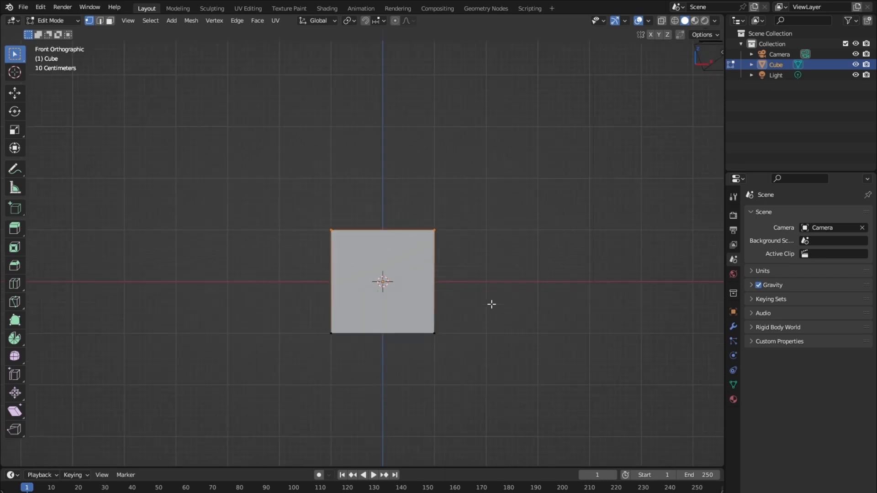
click(458, 258)
drag(293, 201, 508, 272)
middle_drag(370, 274, 456, 253)
drag(290, 188, 507, 277)
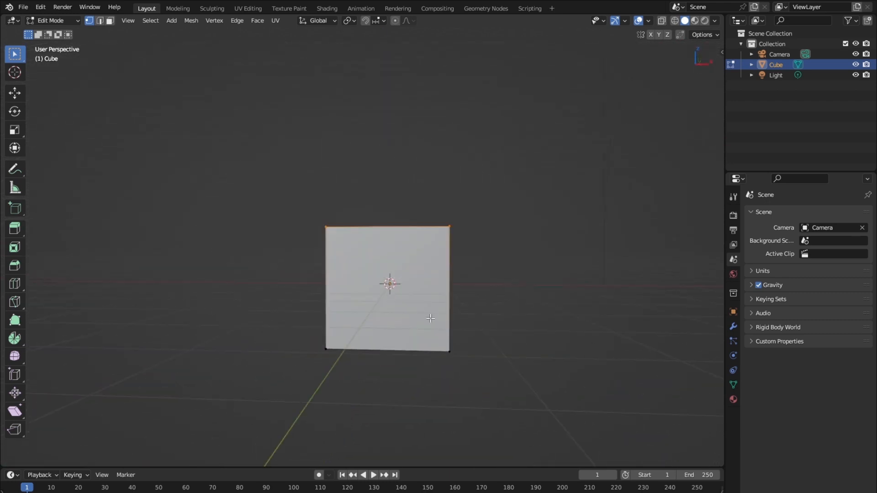
drag(287, 189, 551, 309)
middle_drag(551, 309, 455, 330)
Return to Object Mode, add a UV sphere and move it beside the cube.
key(ctrl+Tab)
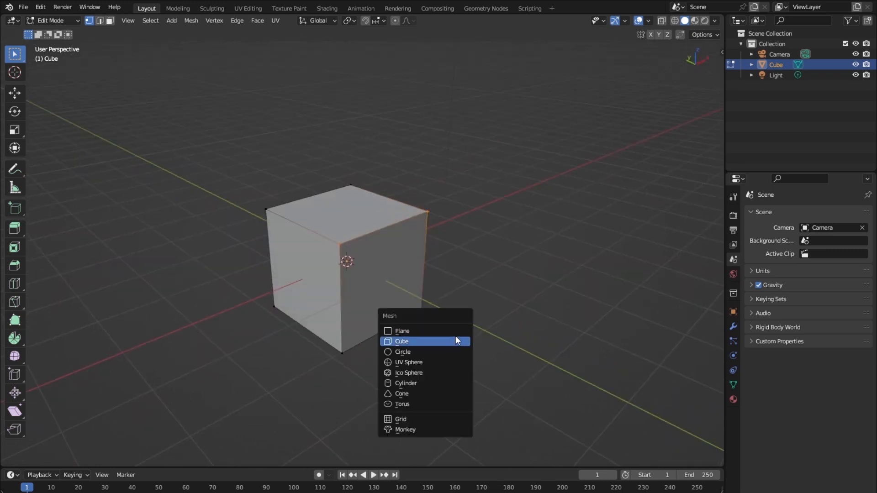
key(Escape)
key(Tab)
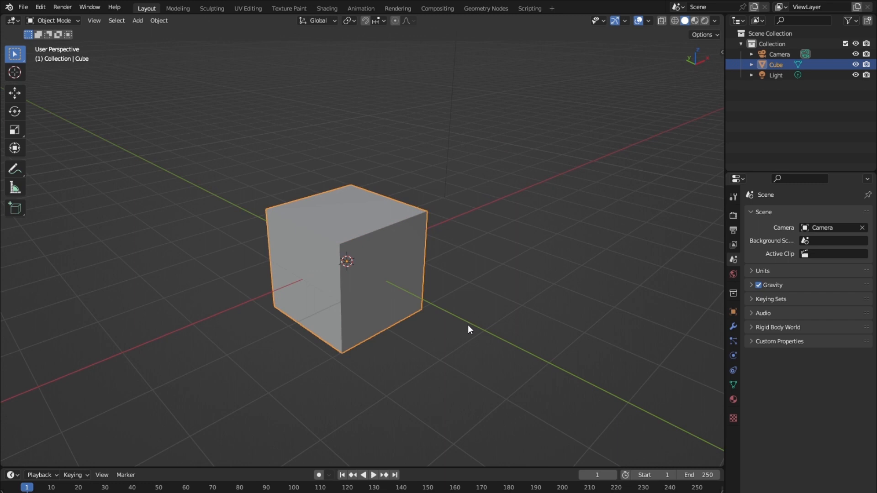
key(shift+a)
mouse_move(424, 302)
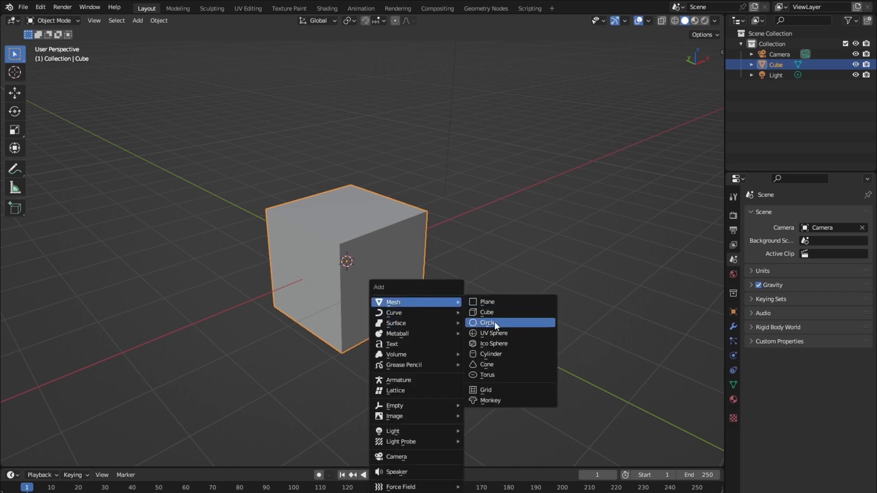
click(495, 334)
key(g)
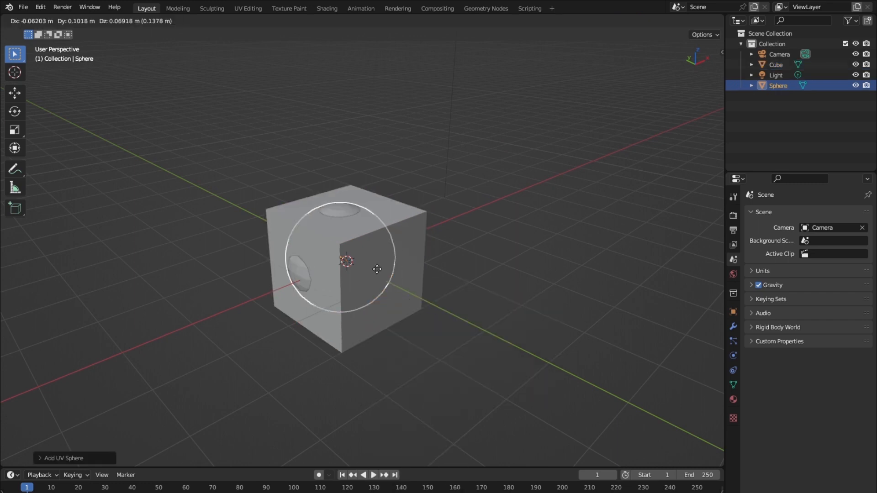
click(500, 226)
Box-select the sphere's visible vertices in Edit Mode and return to Object Mode.
middle_drag(561, 260, 468, 268)
key(Tab)
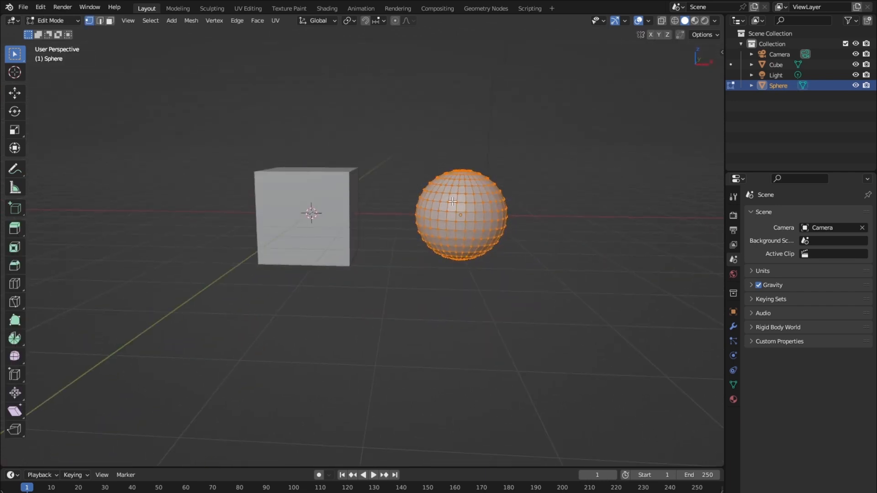
drag(389, 119, 588, 371)
middle_drag(405, 288, 423, 300)
key(Tab)
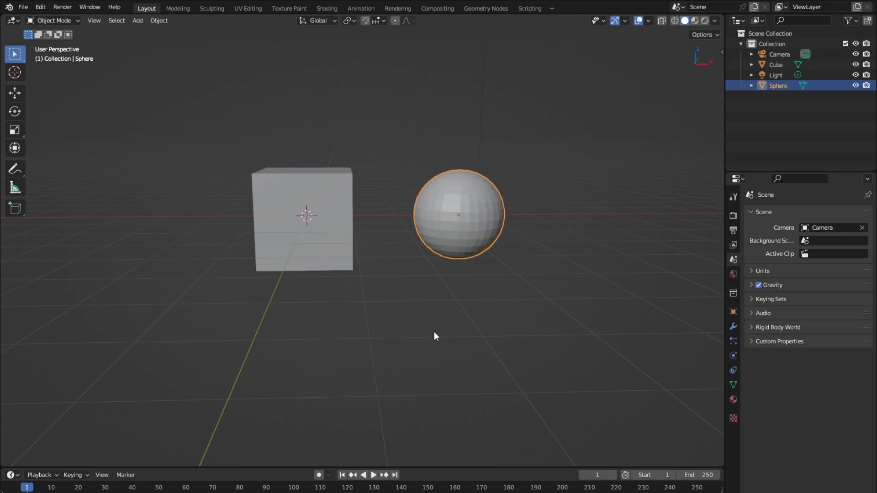
Delete the UV sphere and select the cube in Object Mode.
key(x)
click(435, 329)
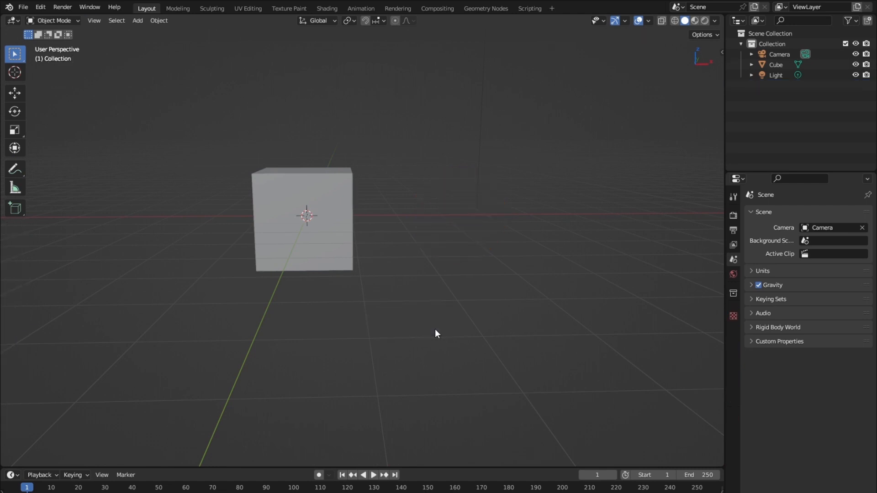
middle_drag(344, 279, 361, 228)
click(361, 228)
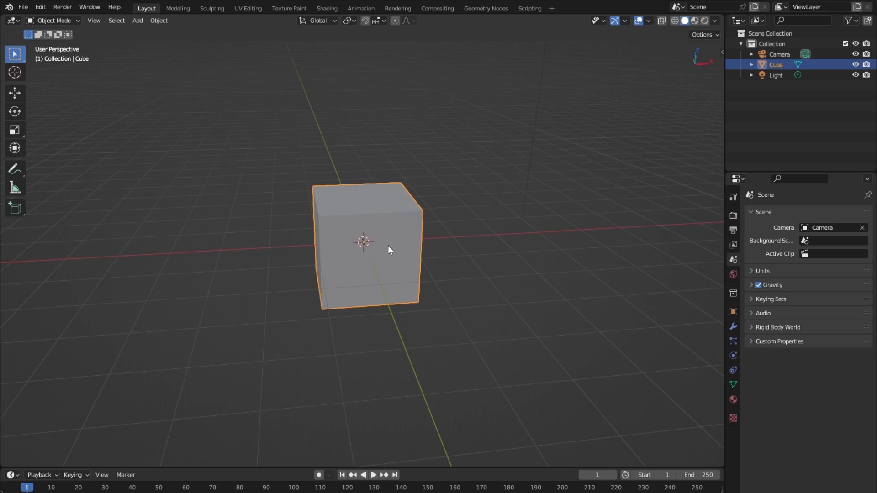
middle_drag(410, 269, 398, 278)
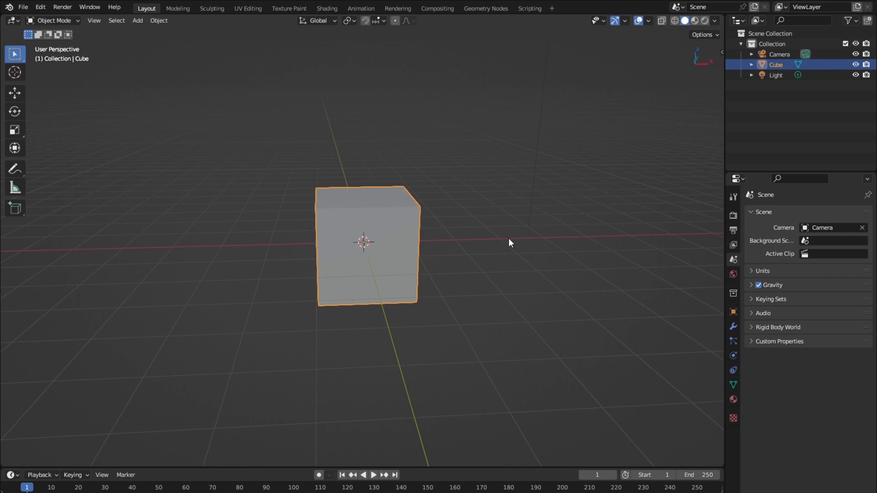
middle_drag(491, 256, 468, 265)
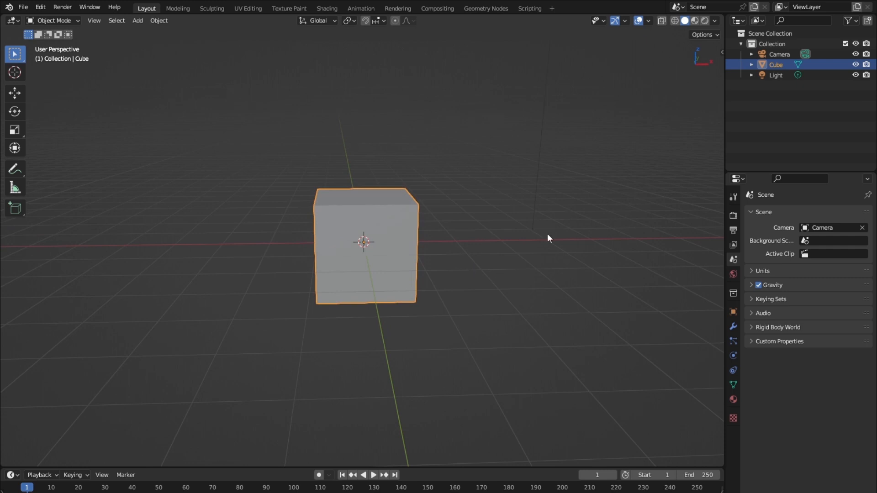
middle_drag(376, 245, 378, 248)
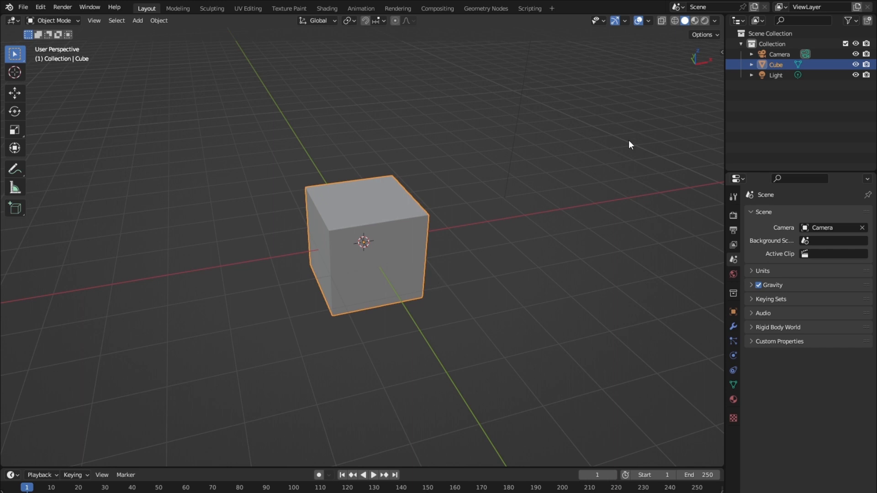
Preview the cube in Material Preview shading and in Rendered shading.
key(z)
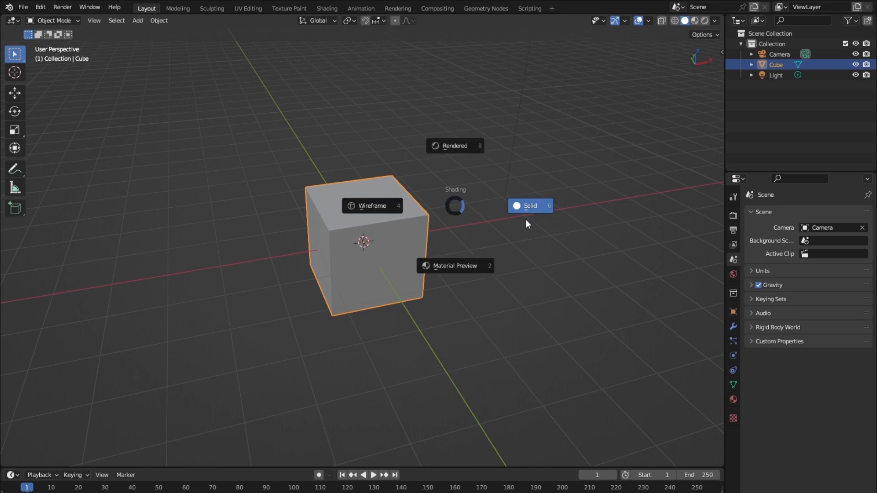
click(472, 265)
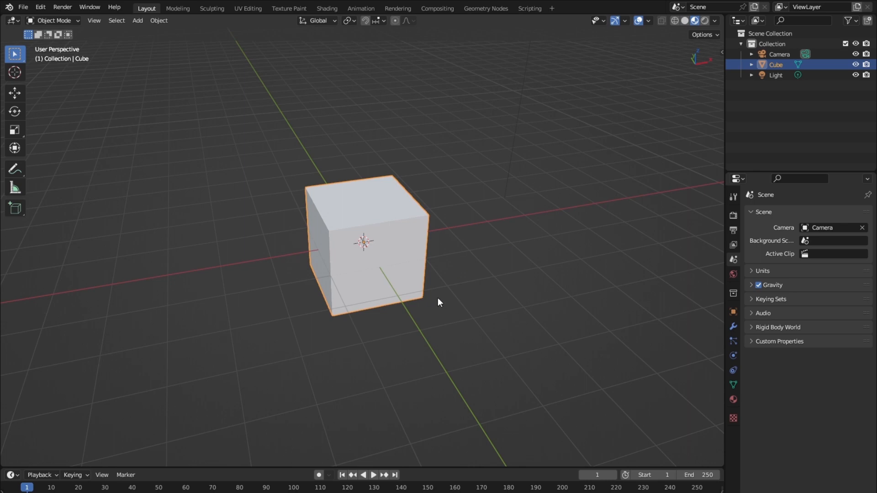
mouse_move(438, 297)
middle_down()
mouse_move(454, 278)
mouse_move(439, 295)
mouse_move(440, 280)
middle_up()
key(z)
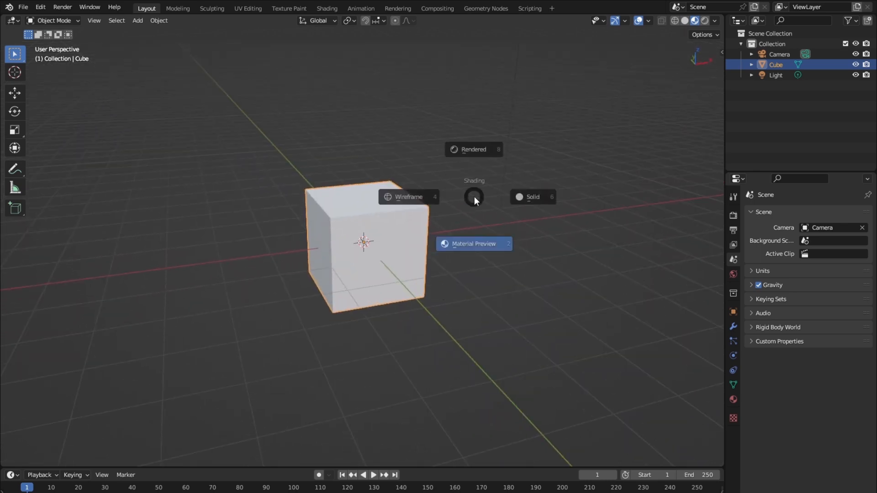
click(478, 142)
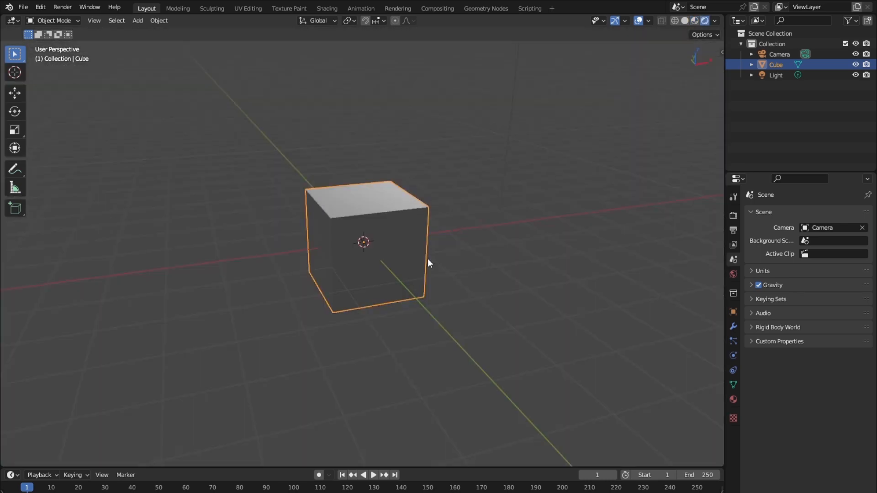
mouse_move(427, 259)
middle_down()
mouse_move(435, 279)
mouse_move(402, 259)
mouse_move(421, 261)
mouse_move(362, 257)
middle_up()
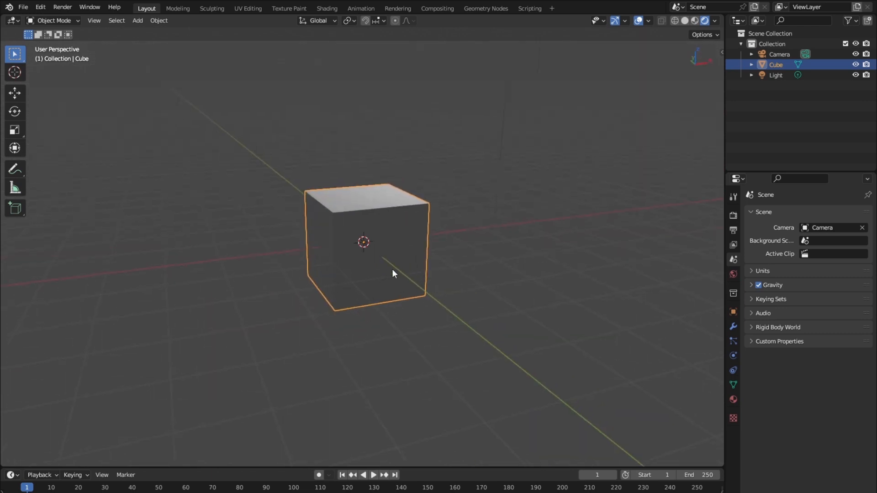
Switch the viewport shading to Wireframe and look at the cube from above.
key(z)
click(388, 217)
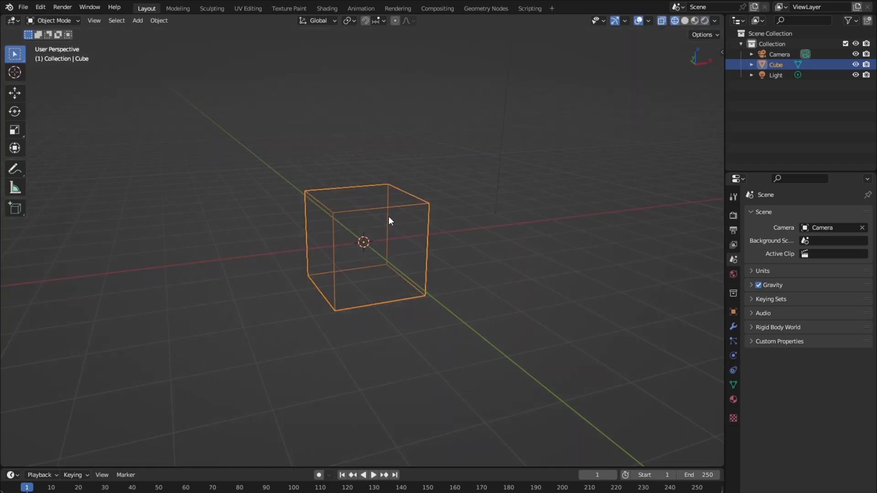
middle_drag(387, 265, 399, 280)
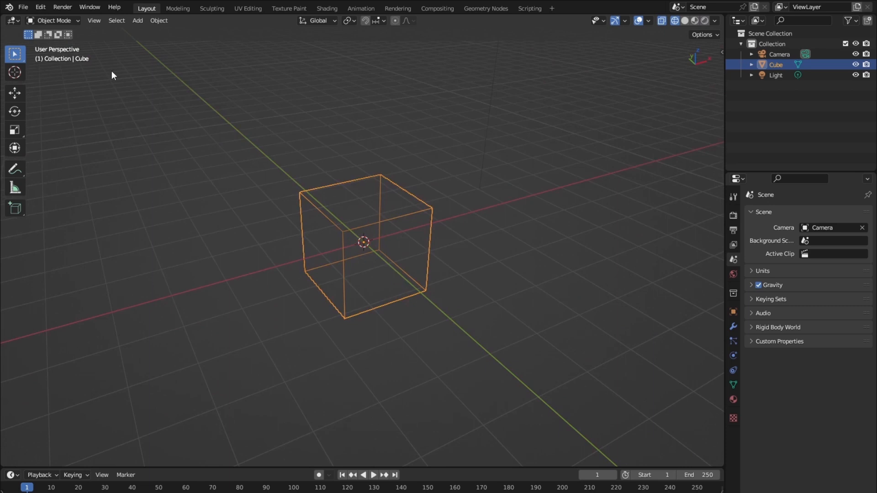
Enter Edit Mode, box-select the wireframe cube's upper vertices from the front view, and clear the selection after checking it.
key(Tab)
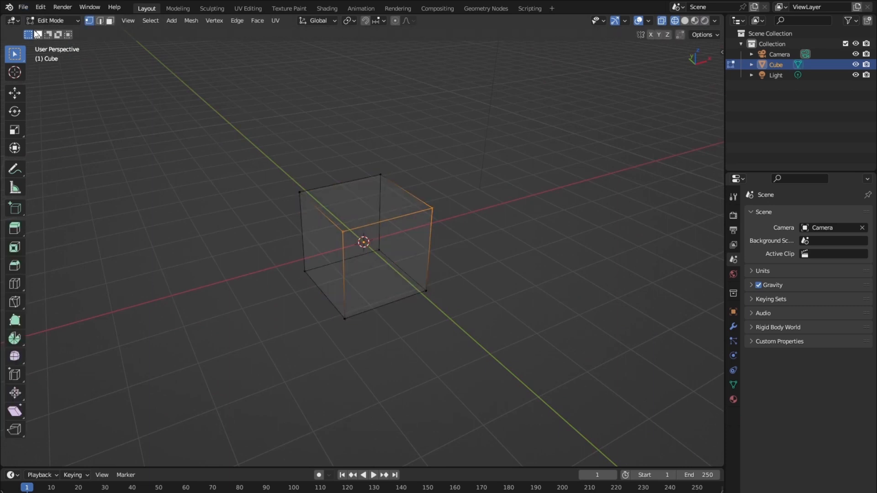
middle_drag(358, 243, 462, 212)
click(462, 212)
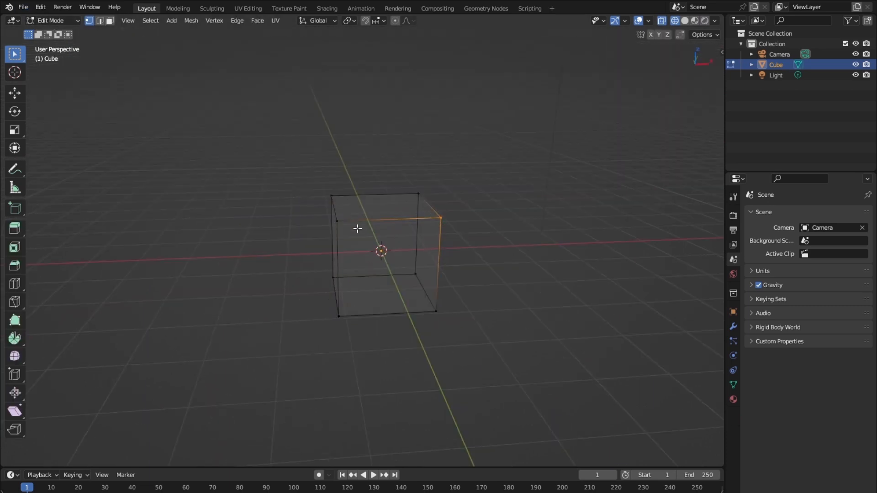
click(323, 237)
key(KP_1)
key(KP_5)
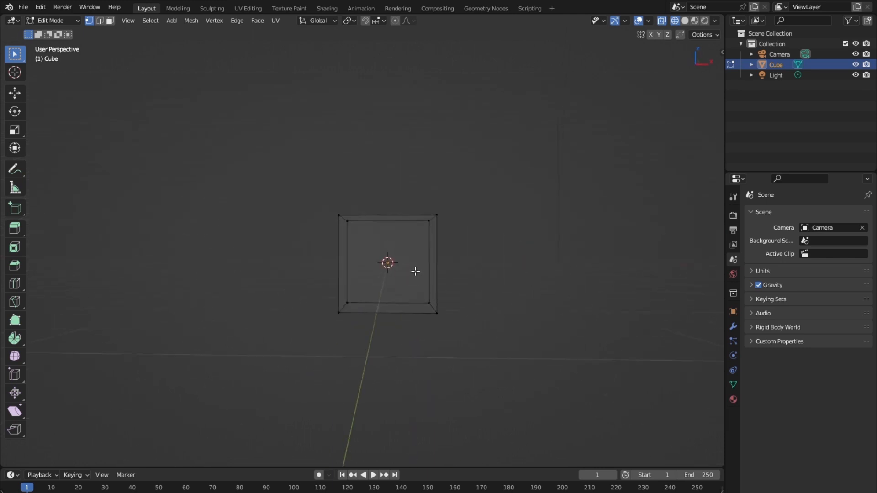
drag(290, 172, 493, 250)
middle_drag(411, 292, 333, 241)
key(a)
key(alt+a)
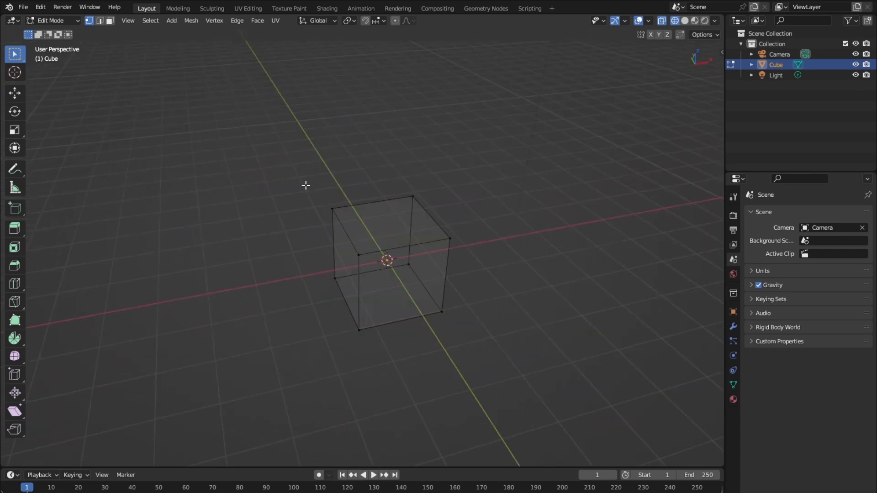
Toggle between Wireframe and Solid shading on the cube several times, ending in Solid.
key(shift+z)
mouse_move(404, 337)
middle_down()
mouse_move(370, 319)
mouse_move(418, 279)
mouse_move(426, 292)
mouse_move(413, 279)
middle_up()
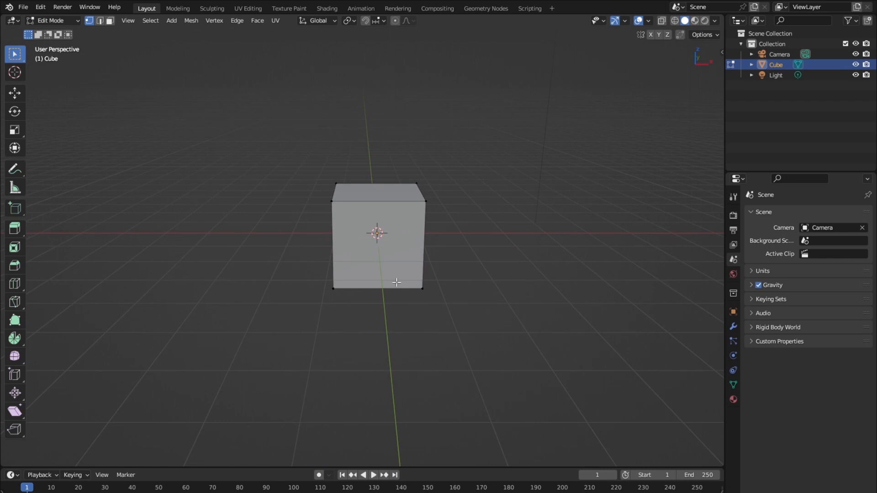
key(shift+z)
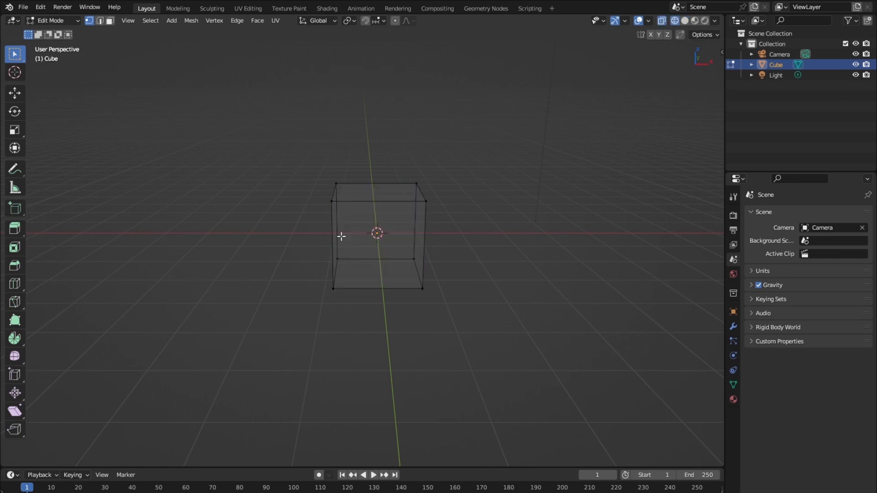
key(shift+z)
key(shift+z)
key(shift+z)
Toggle X-ray display on and off for the solid cube, leaving it turned on.
key(alt+z)
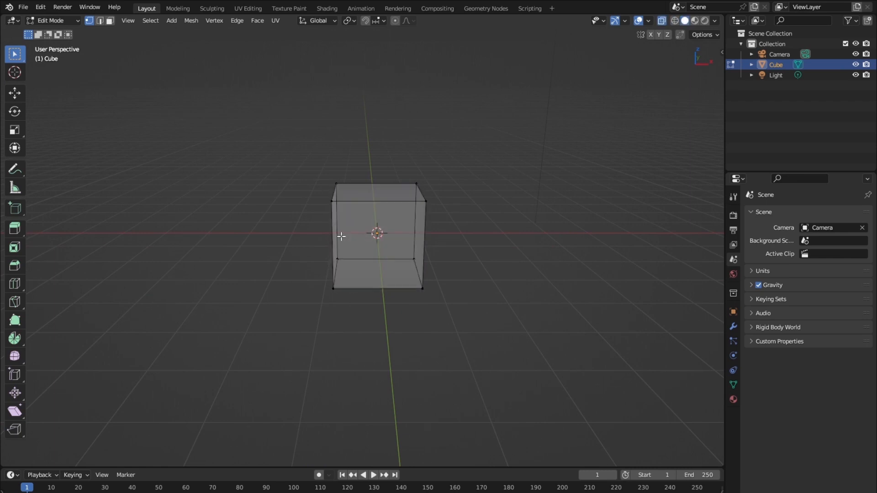
middle_drag(327, 243, 363, 253)
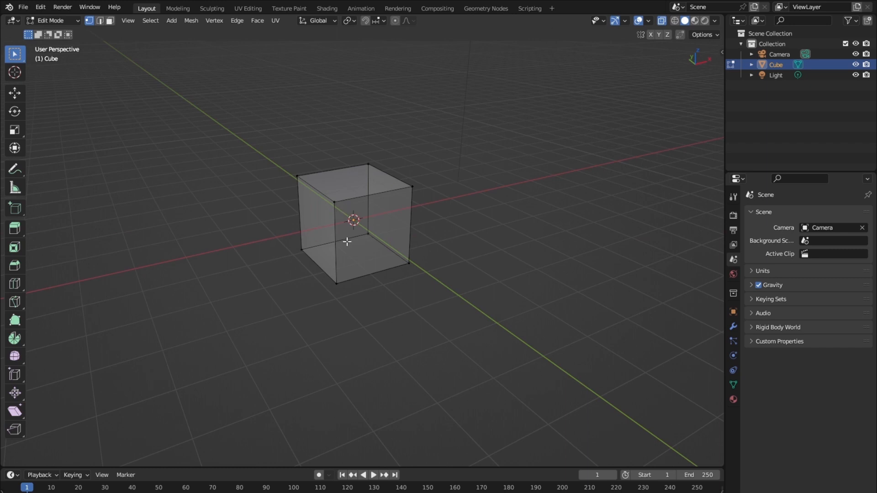
key(alt+z)
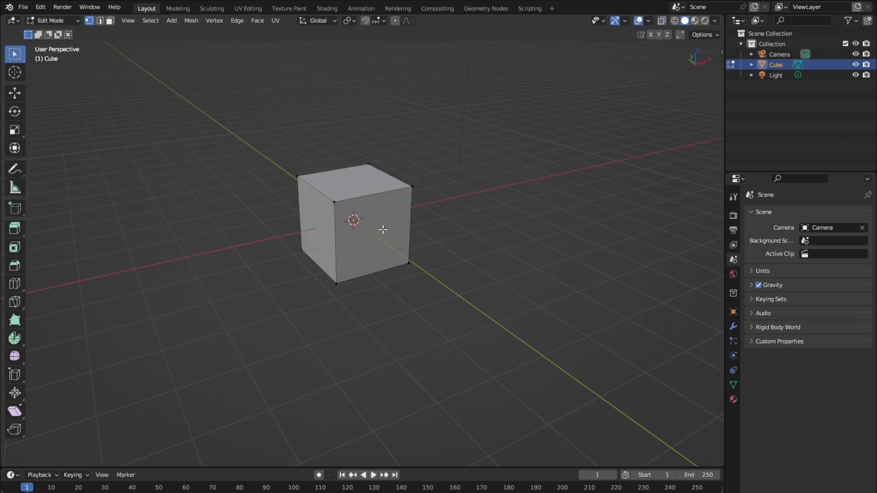
middle_drag(382, 229, 382, 221)
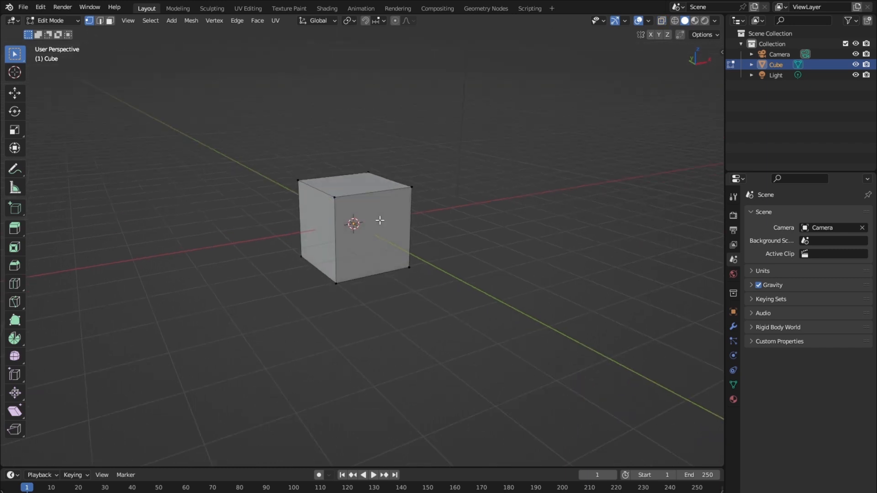
click(662, 21)
click(662, 21)
click(662, 20)
click(662, 21)
key(alt+z)
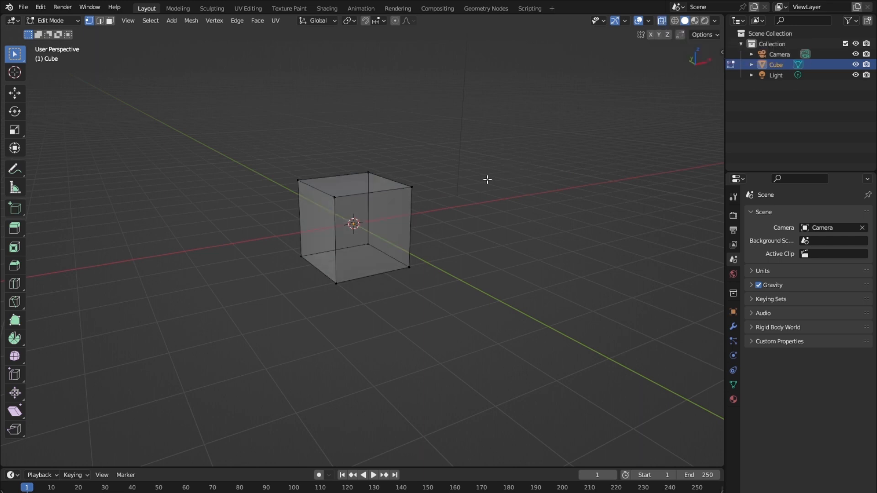
Compare Wireframe shading with X-ray display on the cube, ending in the wireframe view.
key(shift+z)
mouse_move(377, 225)
middle_down()
mouse_move(347, 237)
mouse_move(394, 231)
mouse_move(385, 229)
middle_up()
key(shift+z)
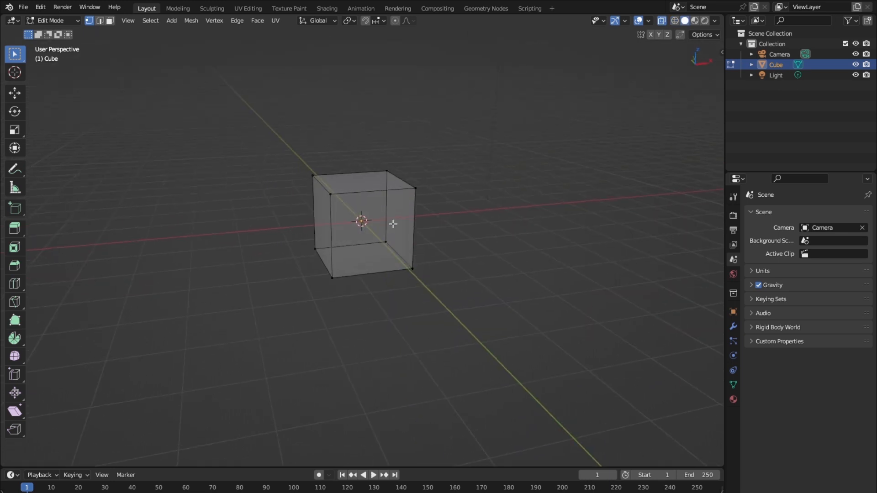
key(alt+z)
middle_drag(398, 238, 327, 241)
key(alt+z)
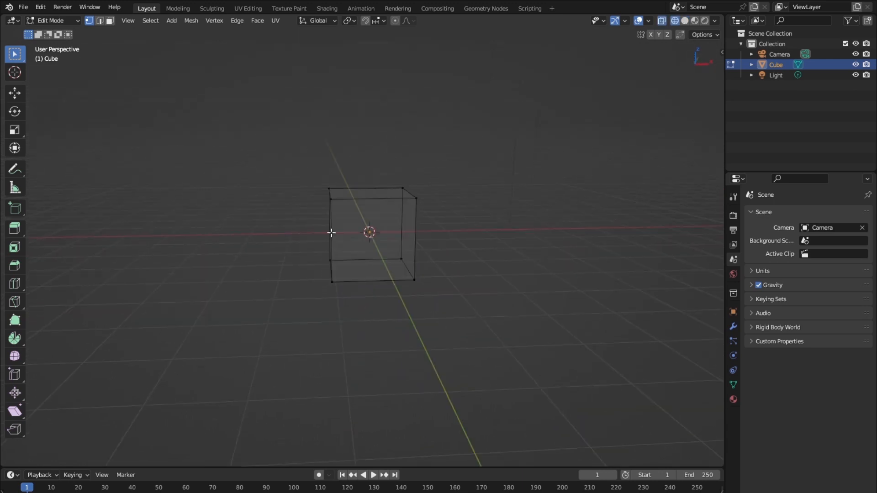
Box-select the cube's four top vertices and scale them inward on X and Y only, locking Z.
drag(303, 156, 473, 240)
middle_drag(390, 255, 396, 274)
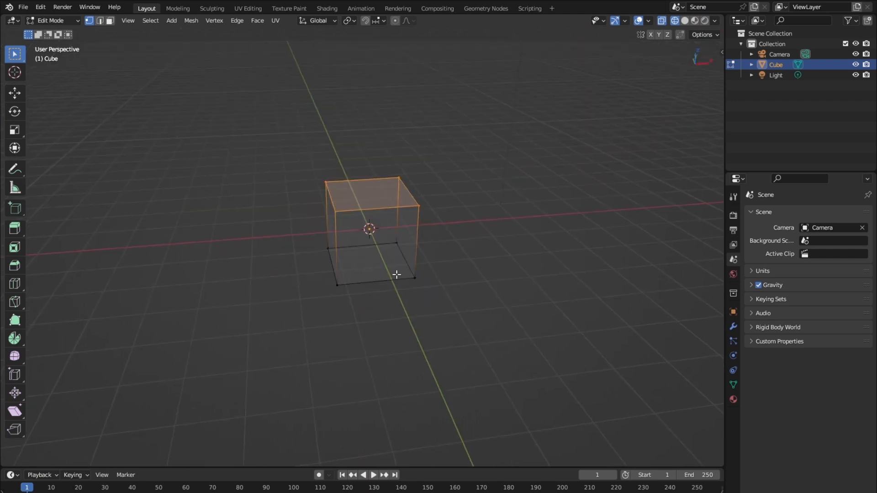
key(s)
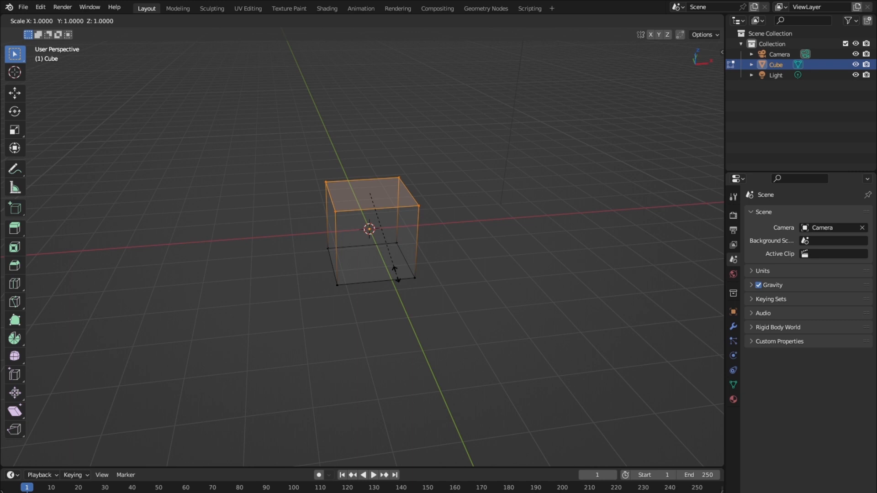
key(shift+z)
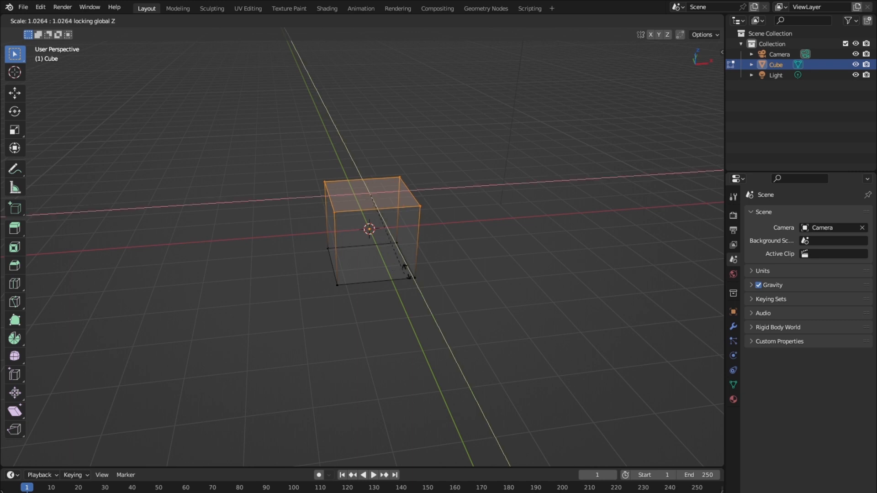
click(361, 220)
Box-select the two bottom vertices on the negative X side and scale them along Y to about 0.55.
middle_drag(363, 257, 362, 231)
drag(303, 243, 370, 317)
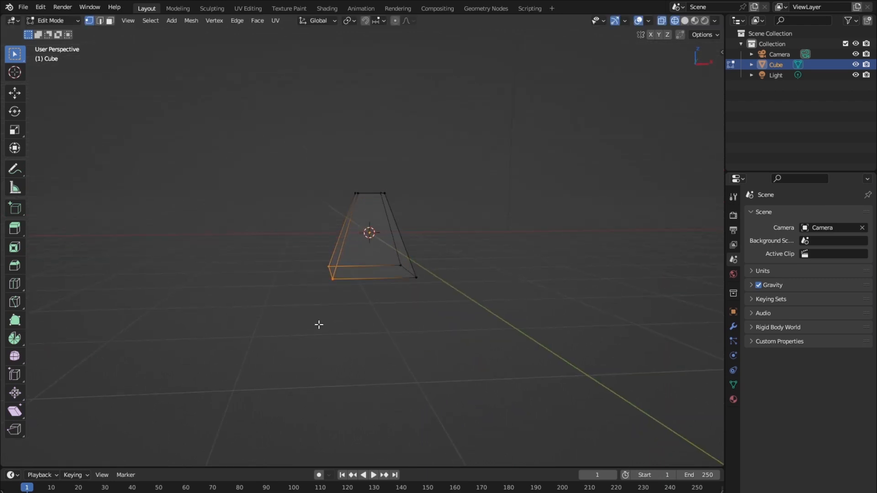
middle_drag(320, 325, 394, 335)
key(s)
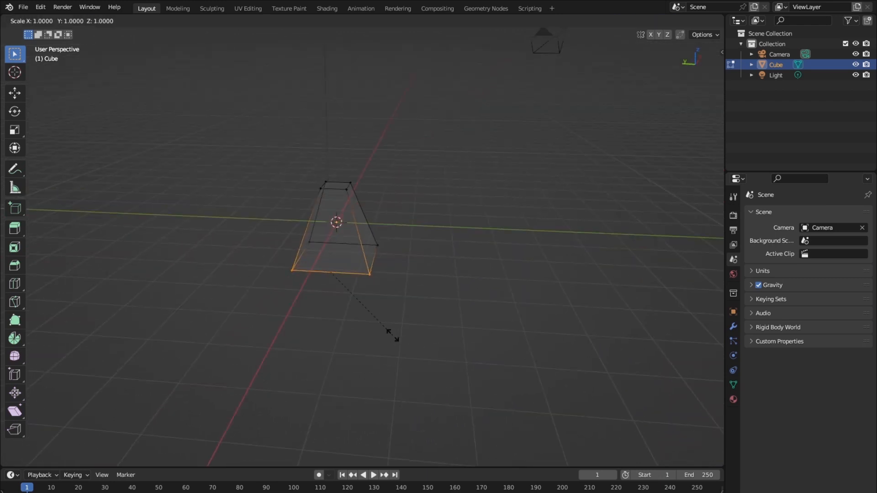
key(y)
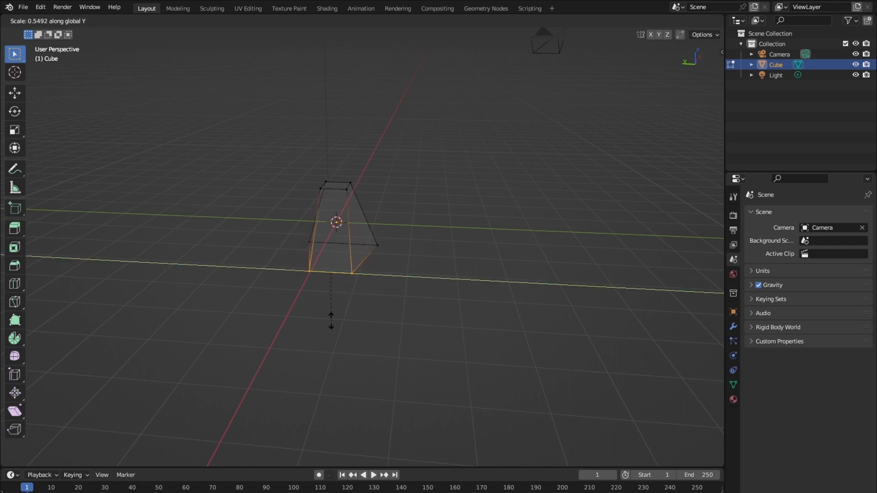
click(324, 315)
Box-select the two bottom vertices on the positive X side and move them upward along Z.
middle_drag(372, 323, 407, 329)
drag(441, 254, 377, 320)
middle_drag(407, 357, 424, 346)
key(g)
key(z)
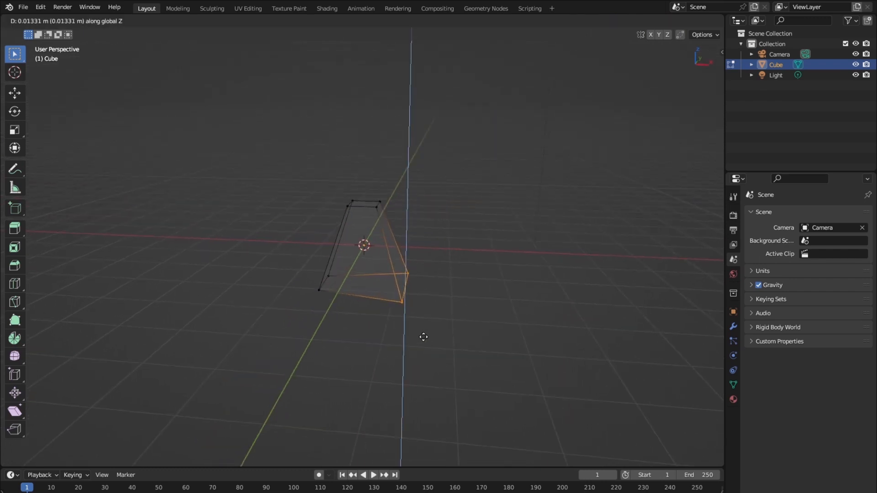
click(401, 291)
Box-select the mesh's four top vertices and rotate them about -27 degrees around the Y axis.
mouse_move(399, 290)
middle_down()
mouse_move(415, 295)
mouse_move(403, 275)
middle_up()
drag(333, 185, 391, 215)
middle_drag(385, 239, 369, 248)
key(r)
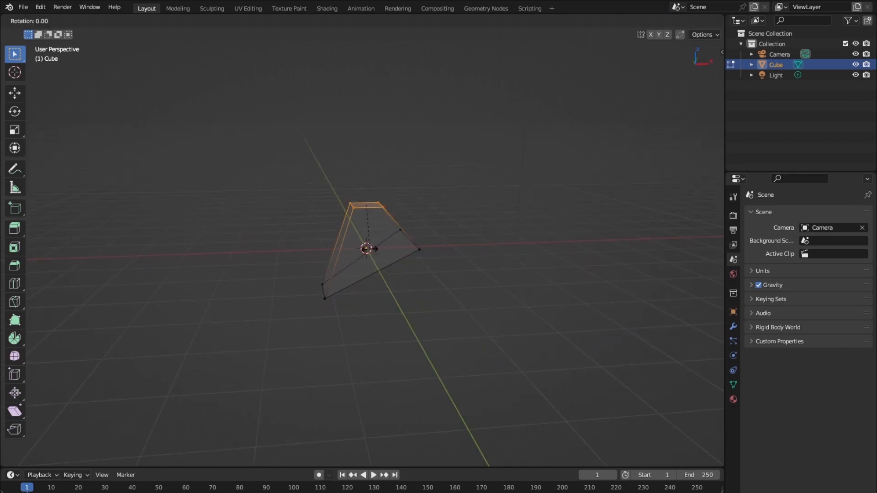
key(y)
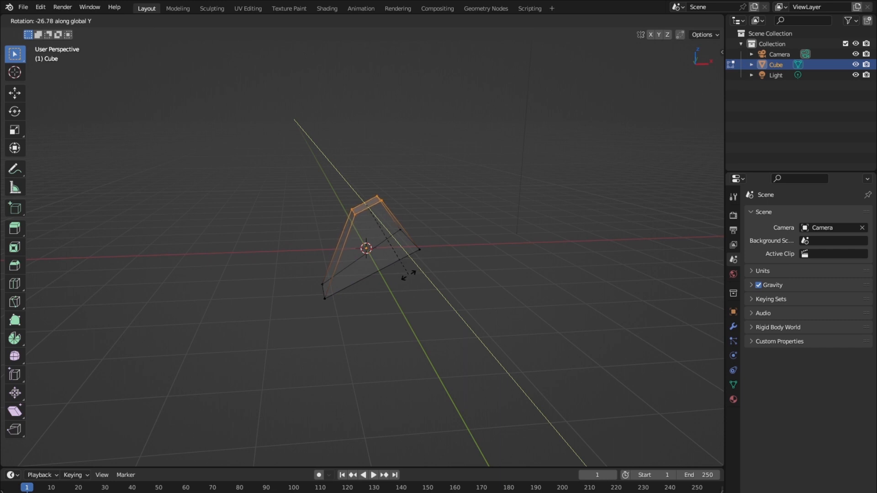
click(409, 276)
mouse_move(415, 280)
middle_down()
mouse_move(389, 272)
mouse_move(436, 287)
mouse_move(503, 291)
mouse_move(446, 289)
middle_up()
Switch the viewport back to Solid shading and return to Object Mode.
key(shift+z)
mouse_move(382, 292)
middle_down()
mouse_move(462, 281)
mouse_move(288, 293)
mouse_move(283, 315)
mouse_move(368, 289)
mouse_move(518, 285)
mouse_move(423, 290)
mouse_move(379, 304)
mouse_move(301, 292)
mouse_move(339, 312)
mouse_move(387, 288)
mouse_move(371, 269)
mouse_move(349, 281)
mouse_move(396, 277)
middle_up()
key(Tab)
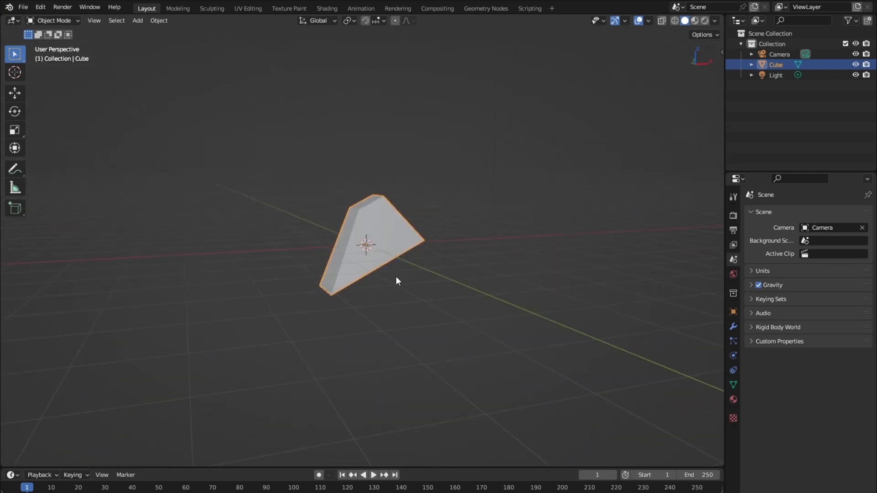
Enter Edit Mode on the reshaped cube and add a UV Sphere to its mesh.
middle_drag(383, 251, 382, 266)
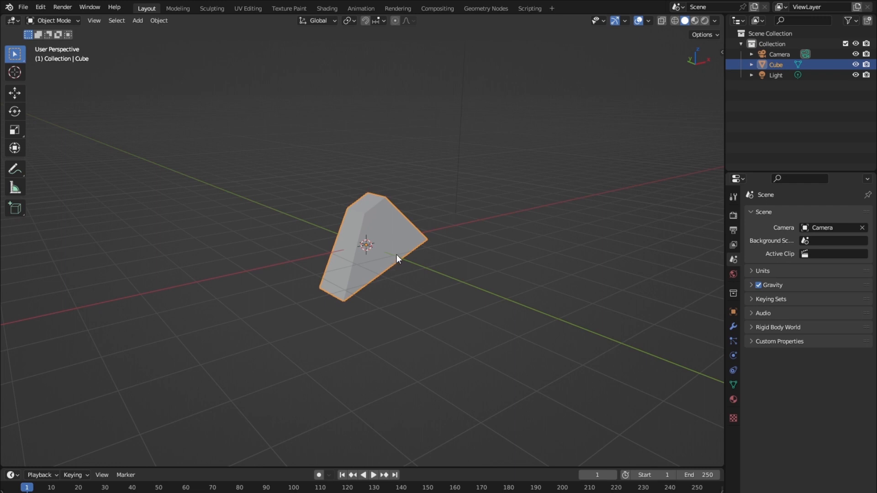
shift+middle_drag(396, 257, 346, 263)
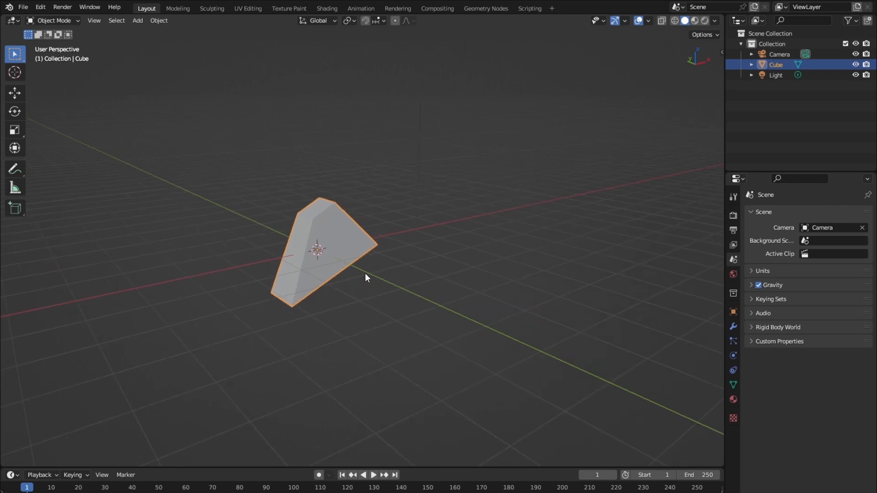
key(Tab)
mouse_move(369, 273)
middle_down()
mouse_move(323, 271)
mouse_move(356, 272)
middle_up()
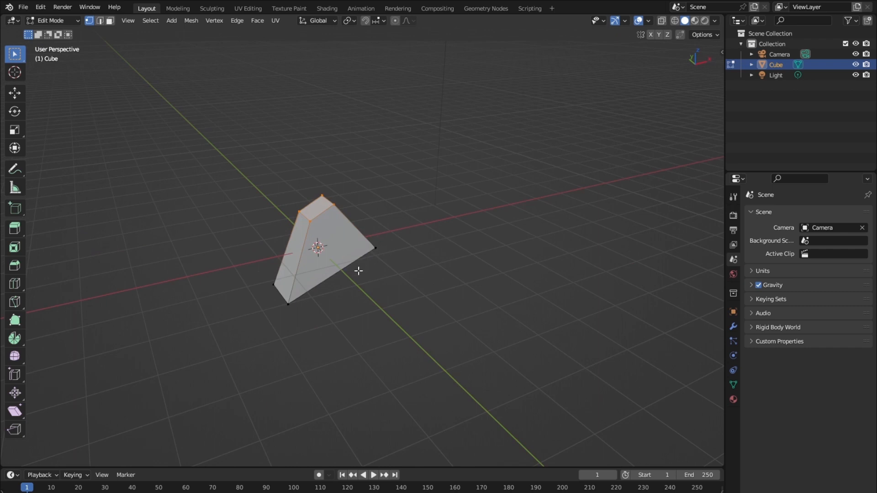
key(shift+a)
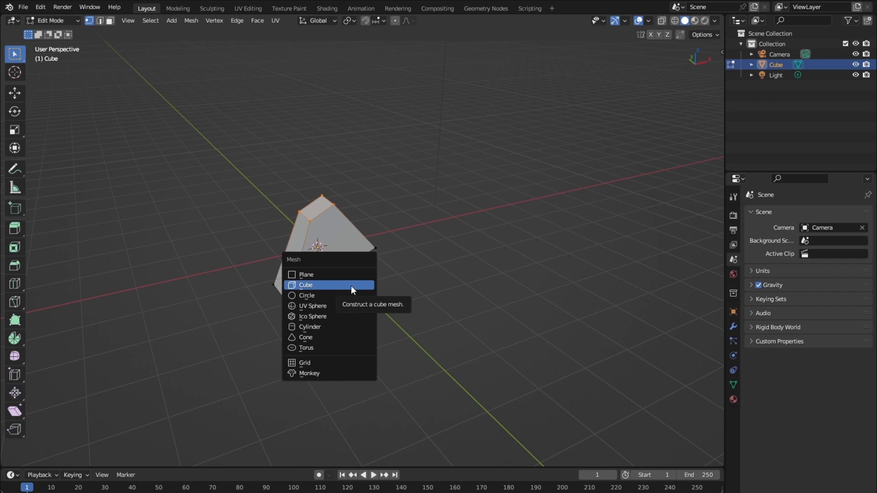
click(333, 306)
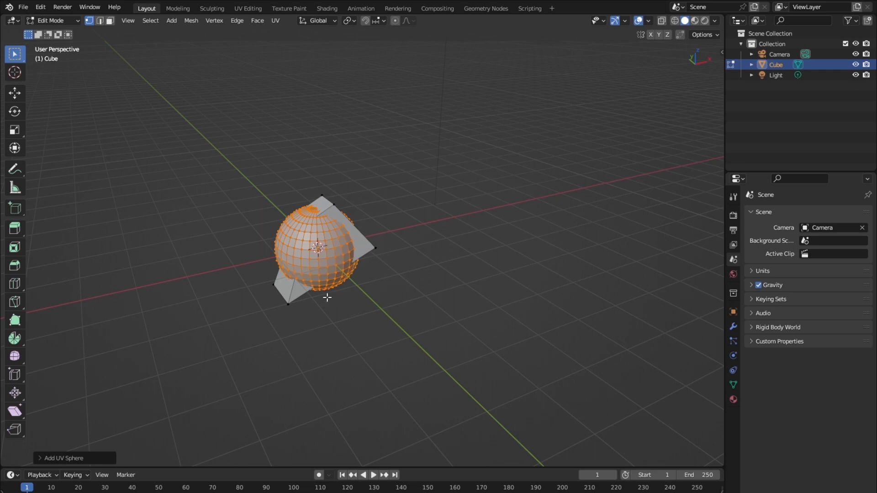
Move the new sphere along the global X axis in the positive direction, clear of the reshaped cube.
mouse_move(277, 293)
middle_down()
mouse_move(390, 287)
mouse_move(261, 292)
mouse_move(278, 281)
middle_up()
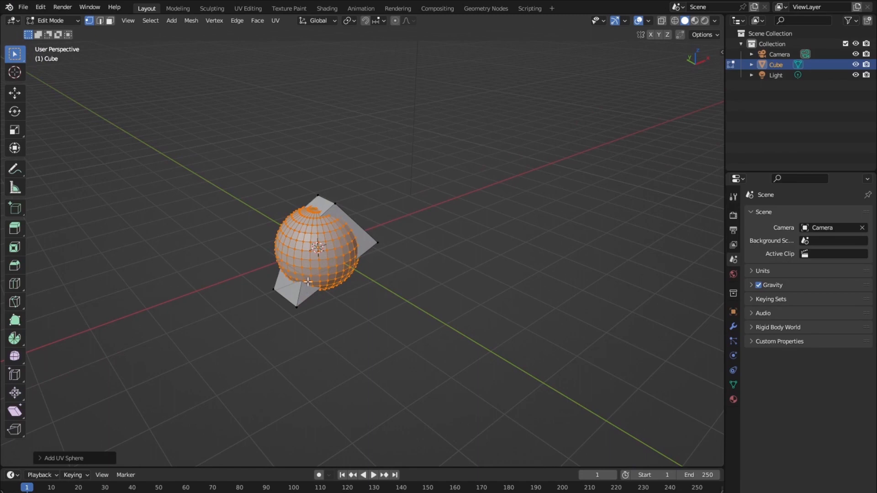
key(g)
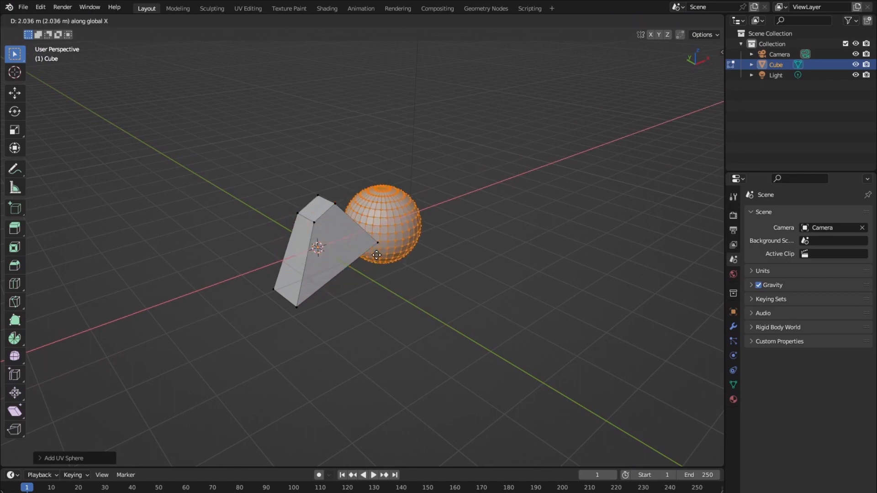
click(401, 242)
middle_drag(366, 280, 369, 308)
Return to Object Mode, deselect and reselect the combined object, and inspect its mesh data in the scene hierarchy.
key(Tab)
click(532, 285)
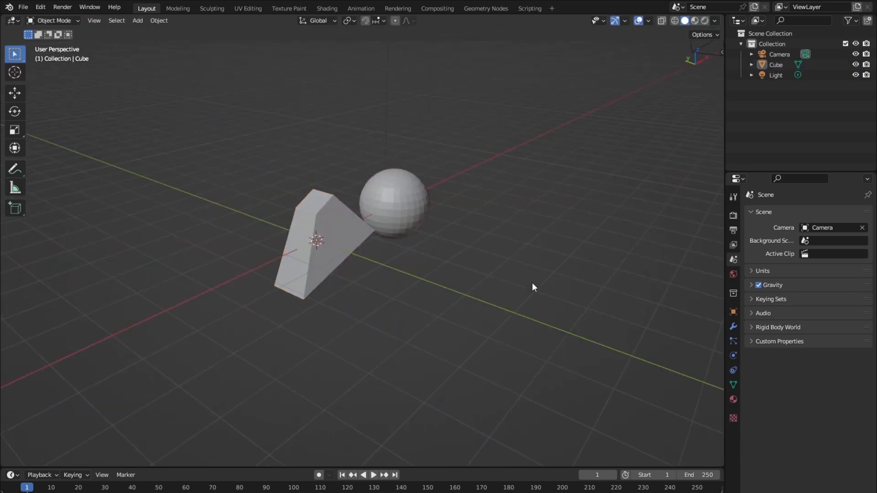
click(333, 240)
middle_drag(334, 239, 366, 256)
click(751, 64)
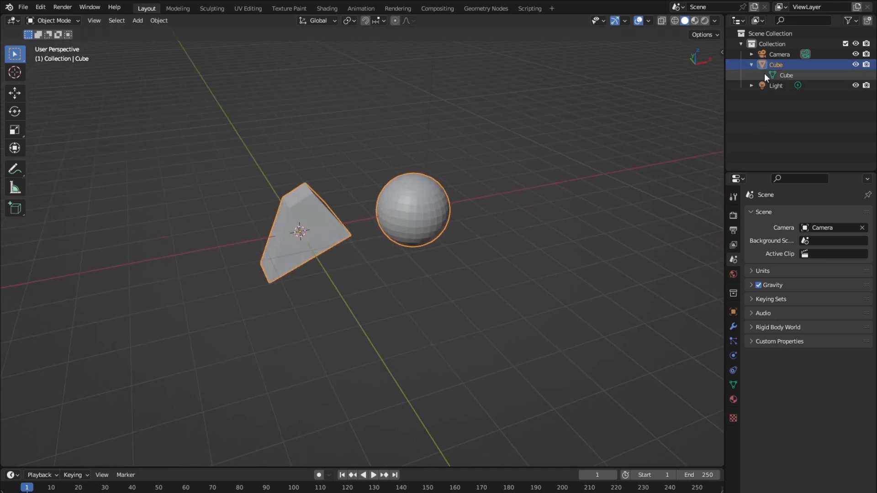
click(751, 64)
Re-enter Edit Mode, show the mesh in see-through wireframe, and box-select all of the sphere's vertices.
mouse_move(413, 289)
middle_down()
mouse_move(421, 275)
mouse_move(395, 281)
mouse_move(400, 239)
mouse_move(370, 298)
mouse_move(404, 296)
middle_up()
key(Tab)
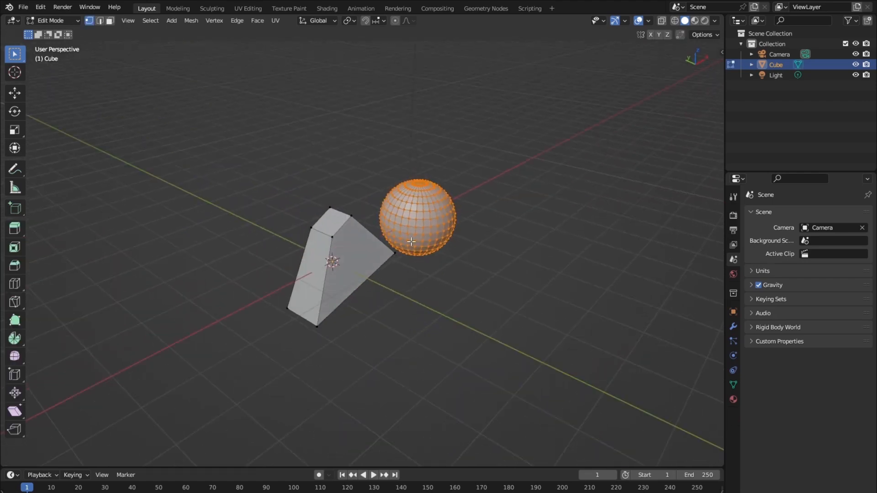
middle_drag(392, 187, 389, 179)
drag(362, 157, 404, 203)
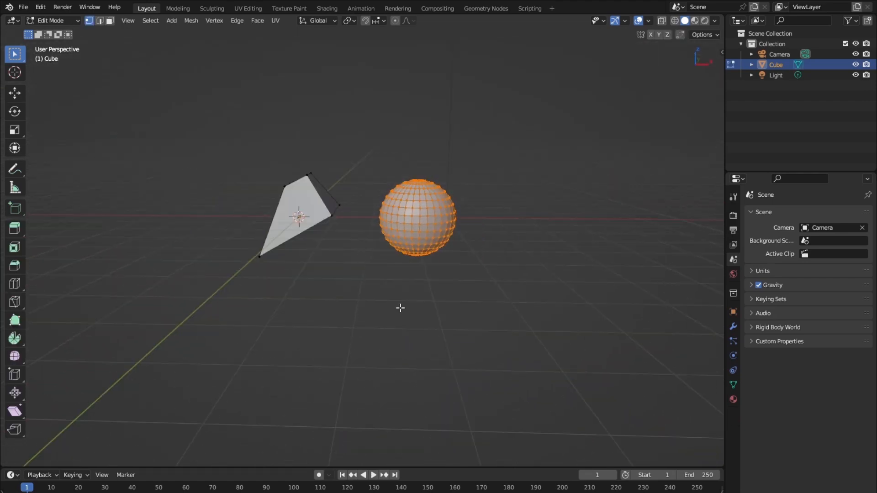
mouse_move(400, 308)
middle_down()
mouse_move(475, 327)
mouse_move(398, 303)
middle_up()
key(alt+z)
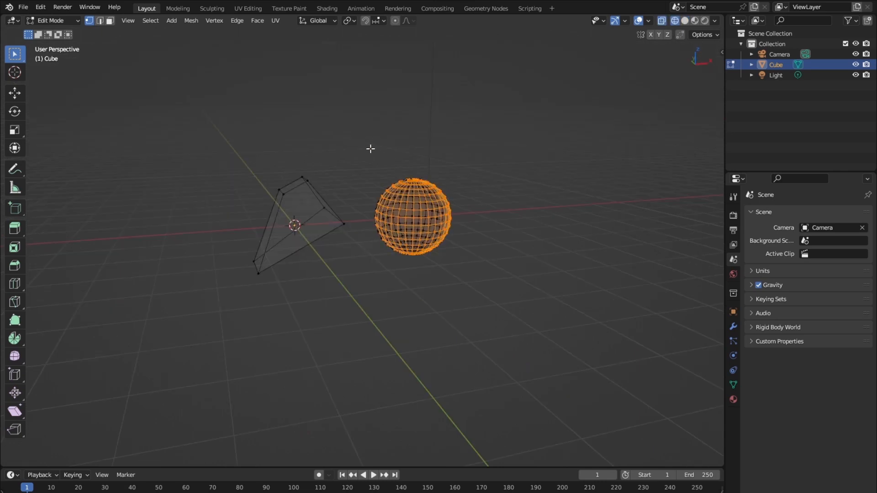
drag(370, 147, 516, 352)
middle_drag(391, 257, 388, 281)
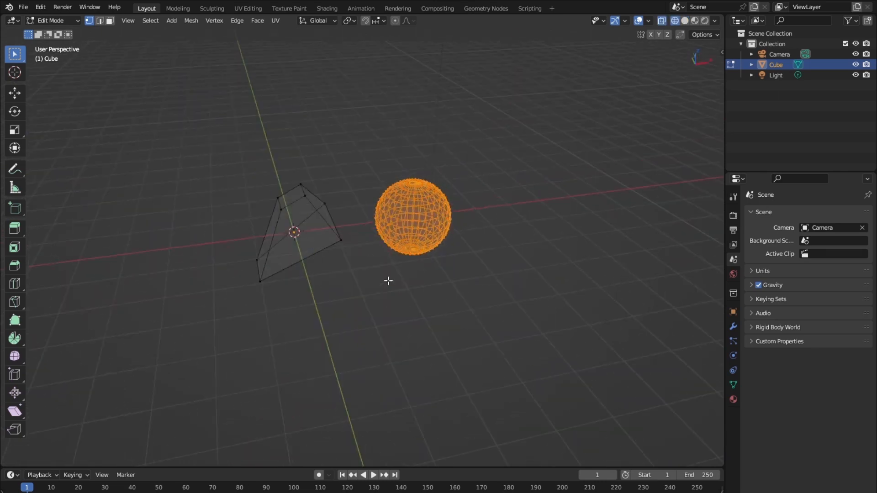
Move the selected sphere back along the X axis so it overlaps the reshaped cube.
key(g)
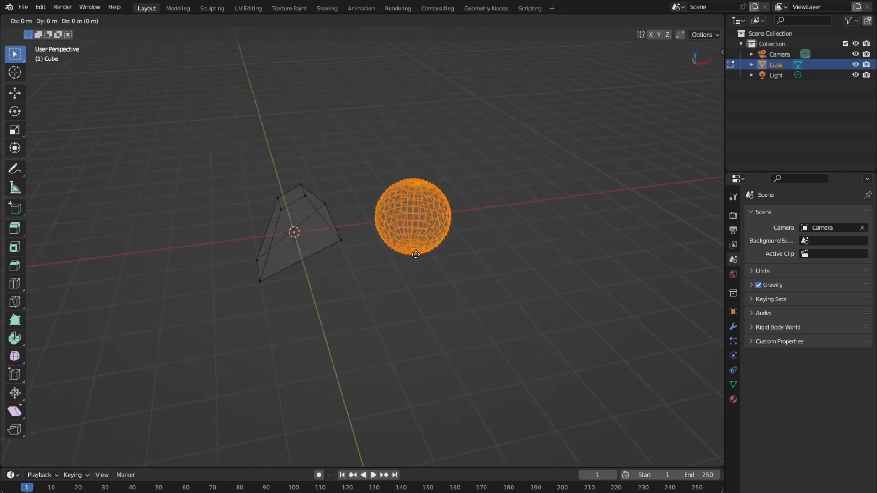
key(x)
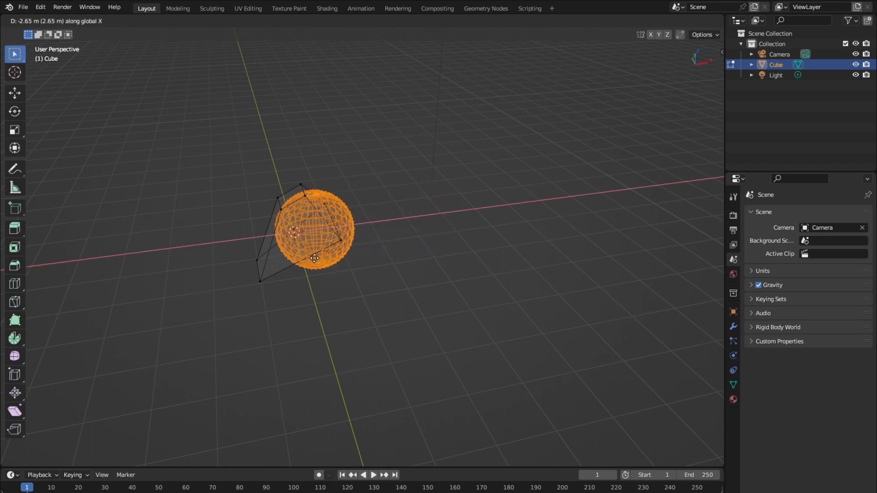
click(302, 258)
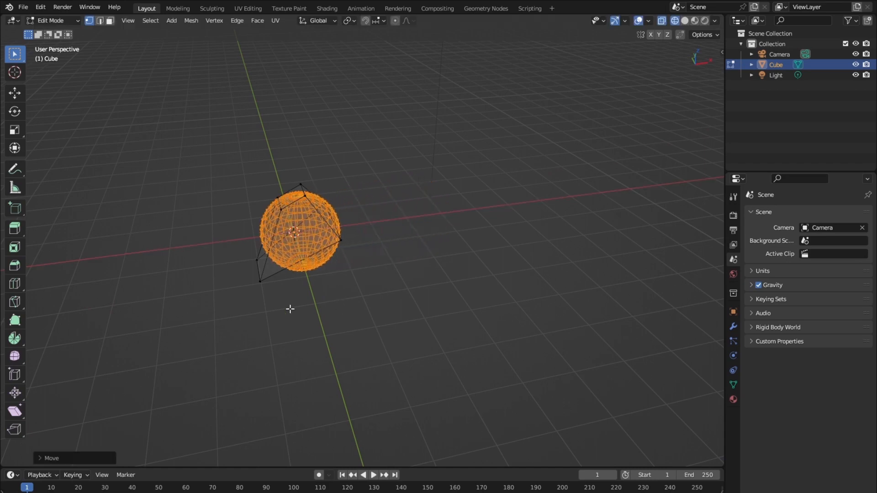
mouse_move(290, 307)
middle_down()
mouse_move(408, 307)
mouse_move(290, 302)
mouse_move(291, 226)
mouse_move(371, 231)
mouse_move(393, 268)
middle_up()
Switch the viewport back to Solid shading and deselect all of the mesh's vertices.
key(shift+z)
click(477, 312)
middle_drag(475, 313, 404, 300)
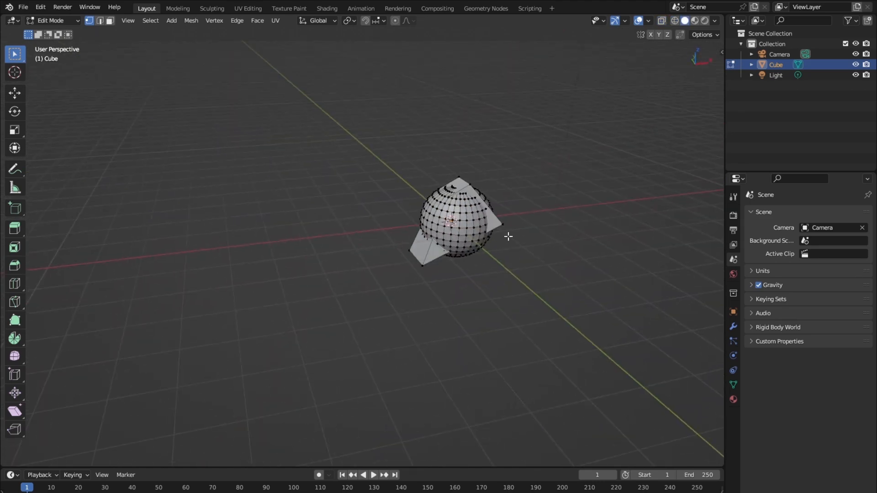
Select only the sphere's linked geometry and move it along the X axis away from the reshaped cube.
middle_drag(507, 235, 357, 292)
scroll(398, 290, up, 3)
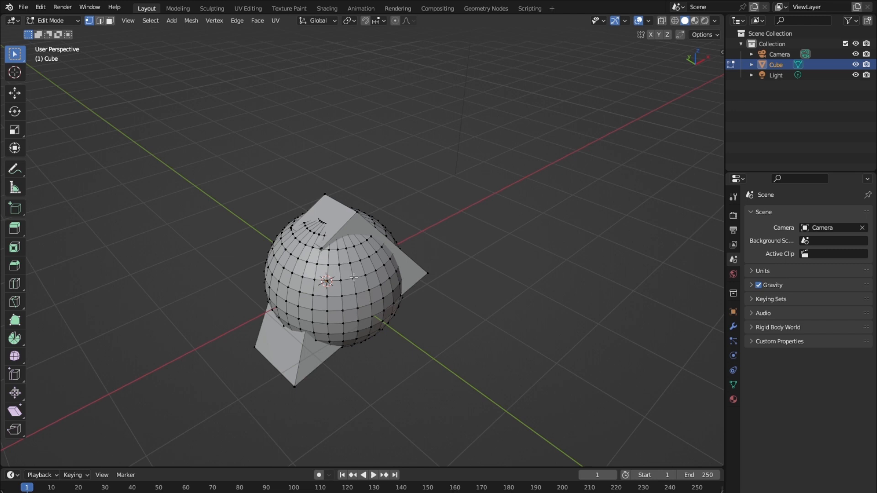
key(ctrl+l)
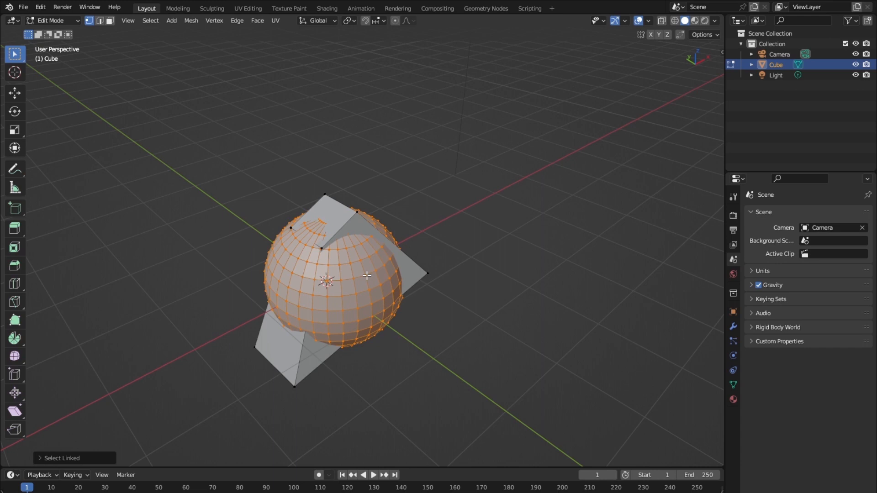
key(g)
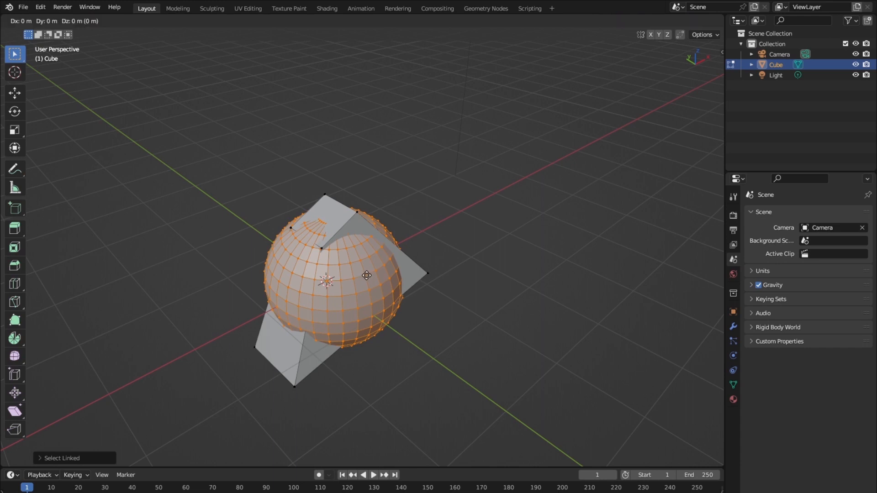
click(464, 307)
middle_drag(464, 307, 385, 290)
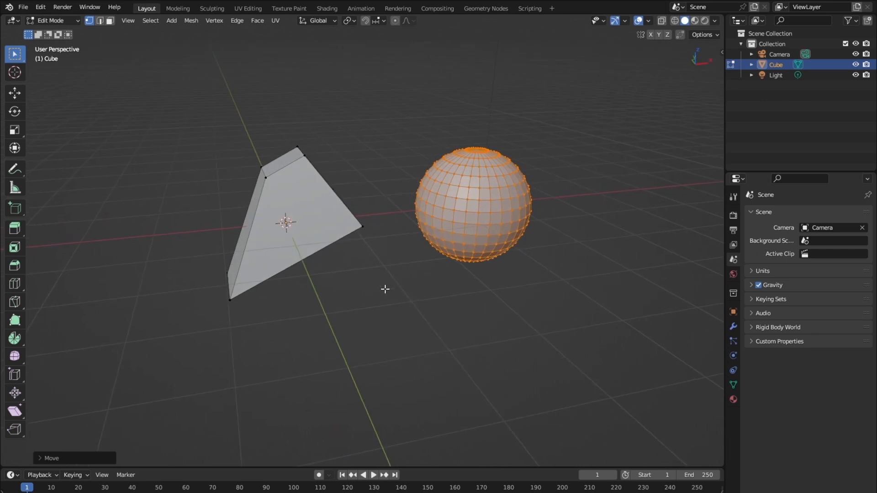
Practice selecting the linked geometry of the reshaped cube and of the sphere in turn, clearing the selection after each.
key(l)
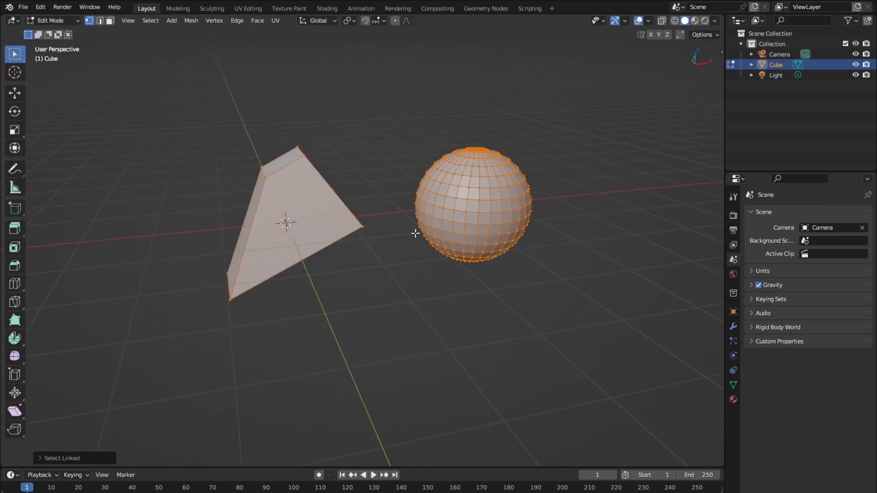
click(382, 297)
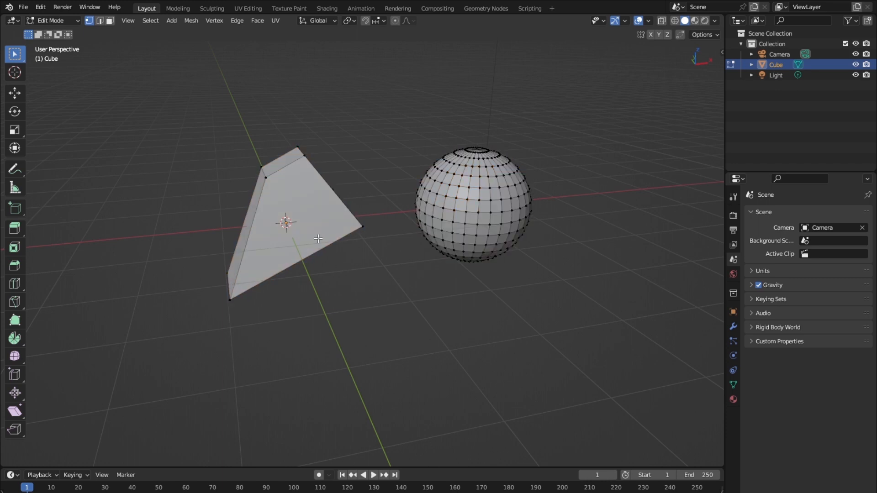
key(l)
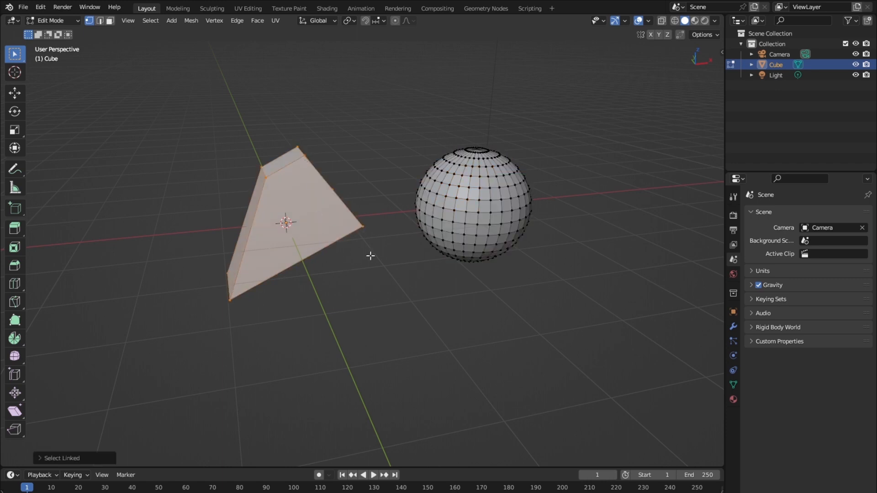
click(432, 267)
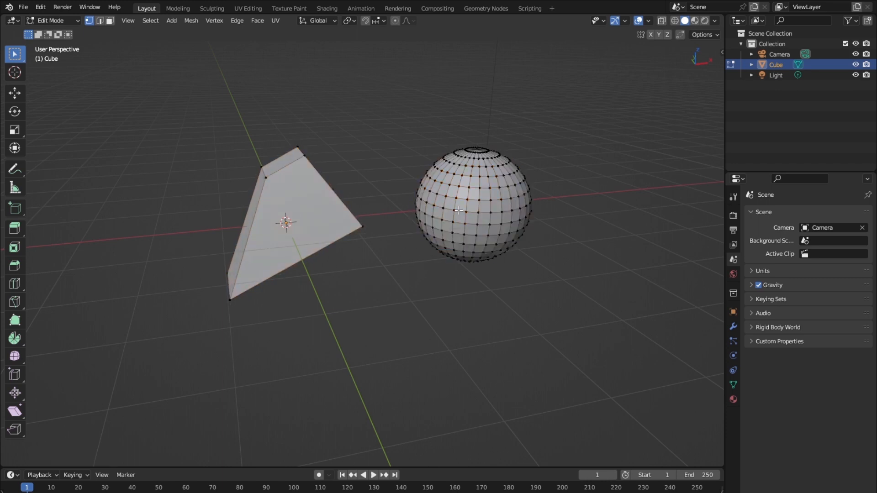
key(l)
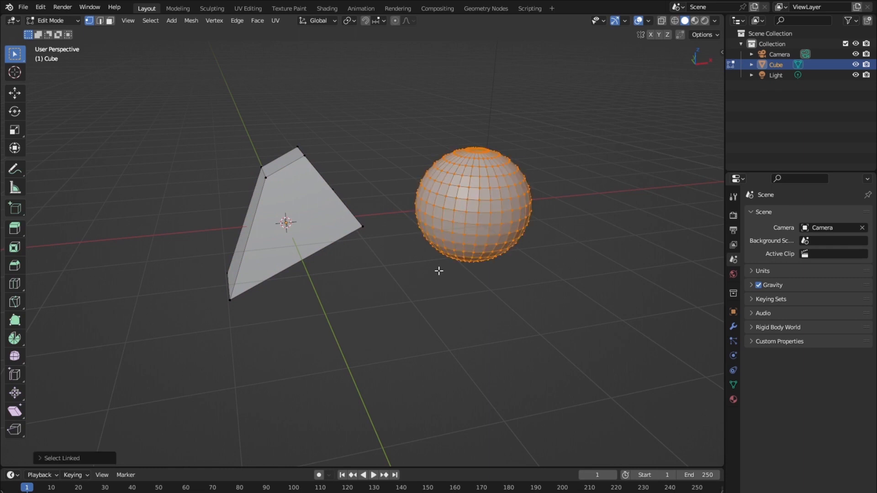
click(425, 283)
middle_drag(388, 294, 401, 298)
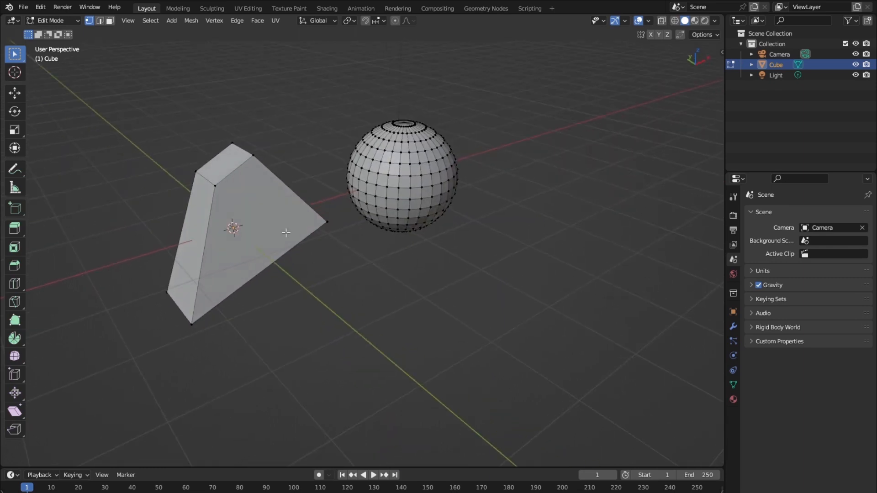
shift+middle_drag(290, 231, 324, 258)
scroll(370, 259, down, 2)
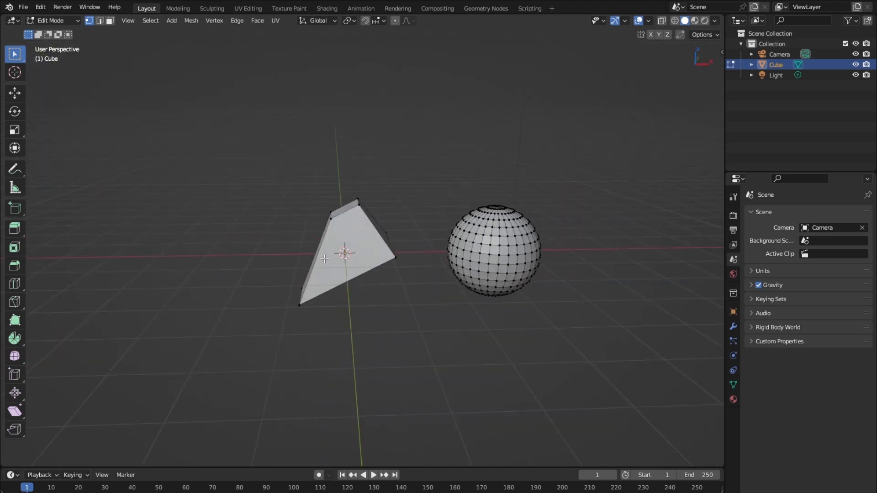
middle_drag(314, 267, 341, 283)
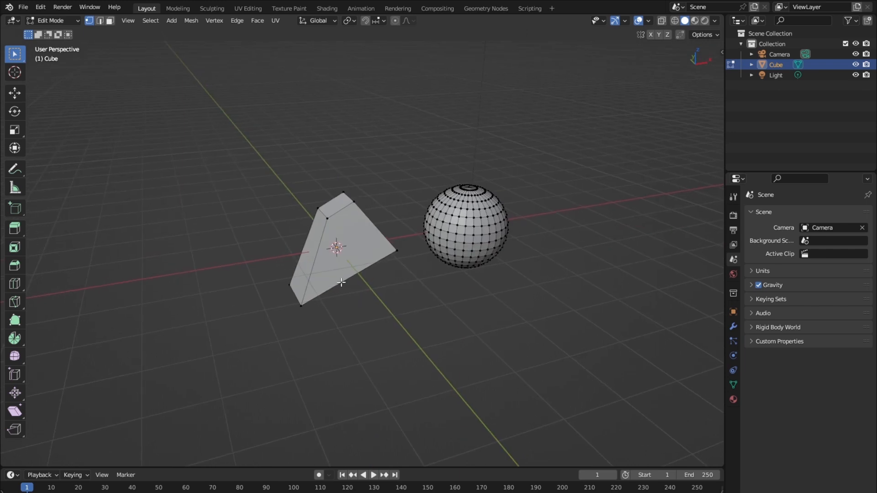
middle_drag(376, 274, 411, 287)
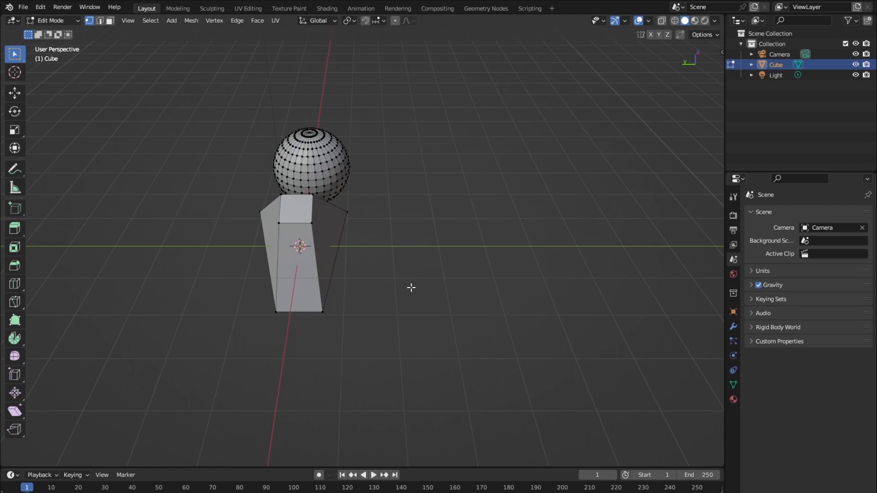
middle_drag(251, 235, 239, 221)
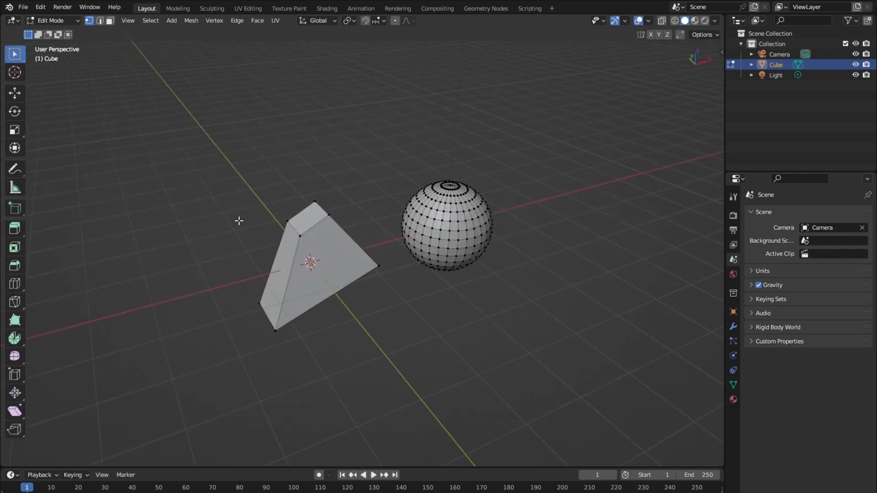